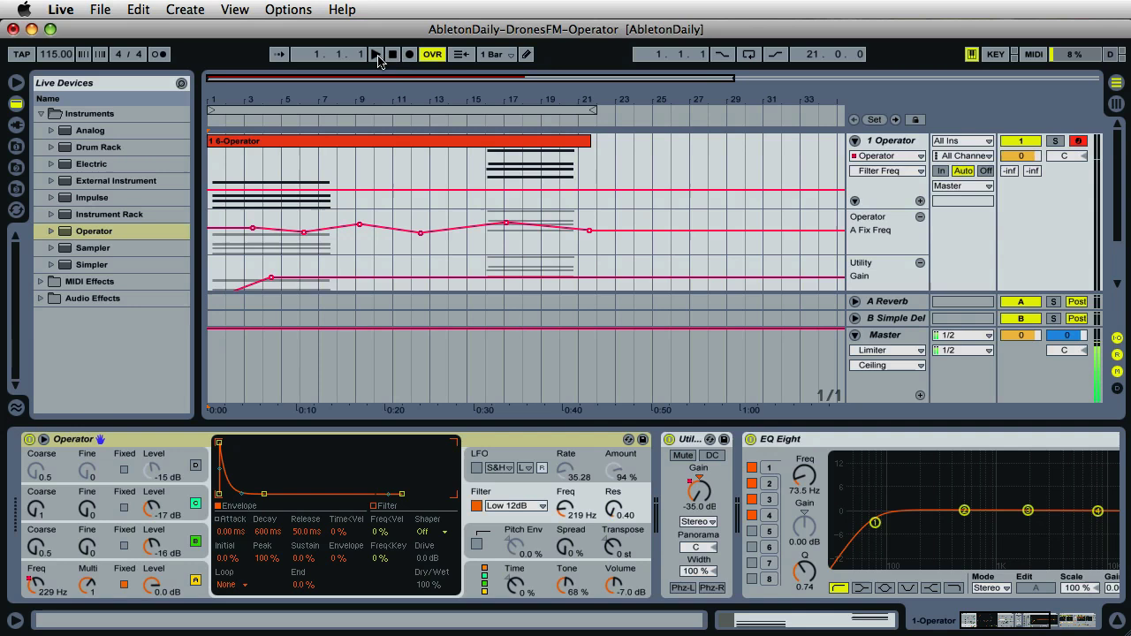
# Start the arrangement playing and raise Operator's filter cutoff to 243 Hz
pyautogui.click(377, 56)
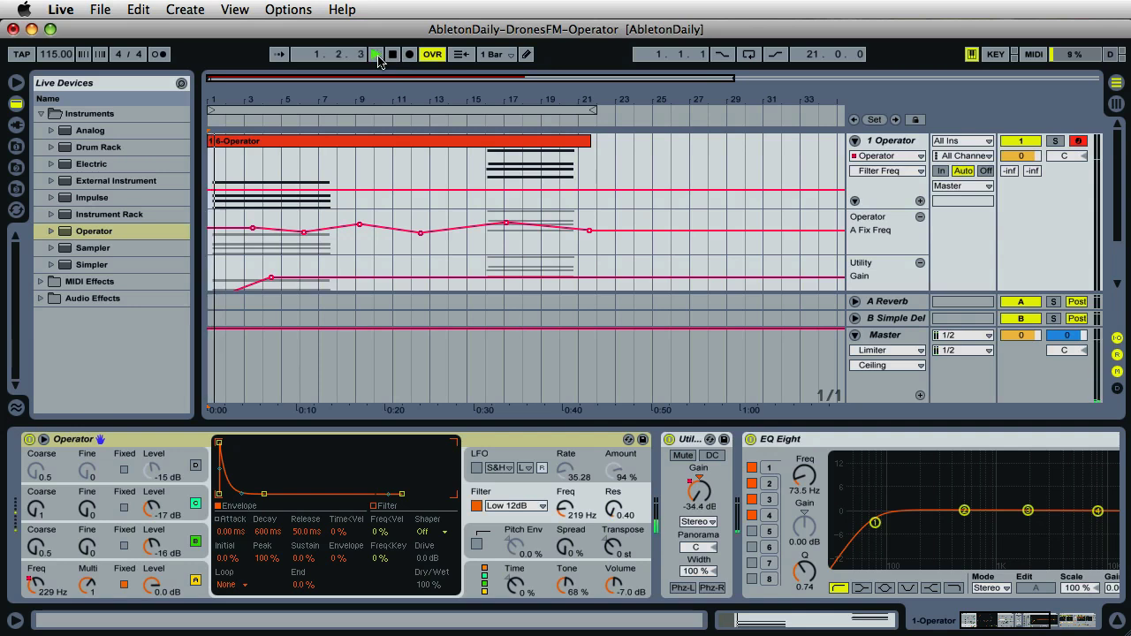
pyautogui.press('super+t')
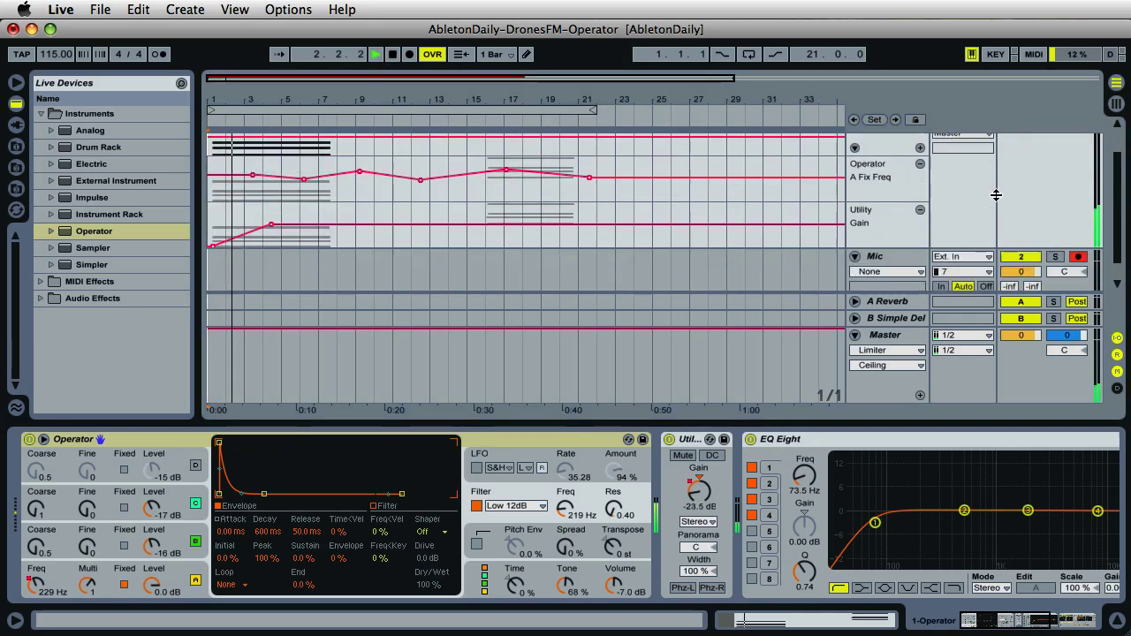
pyautogui.press('super+z')
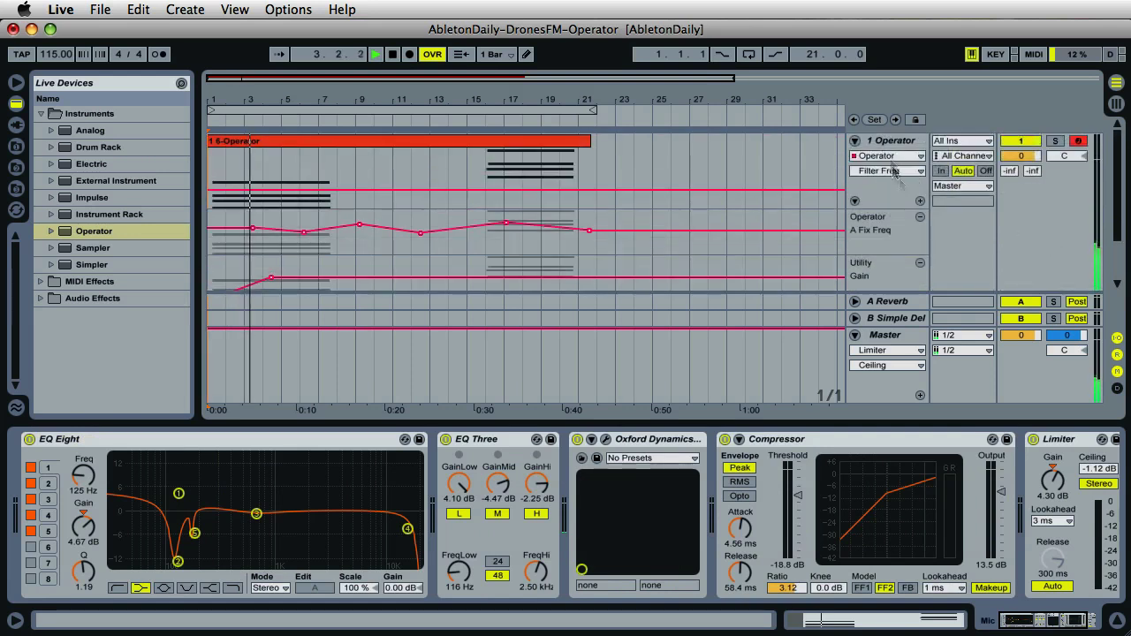
pyautogui.click(891, 142)
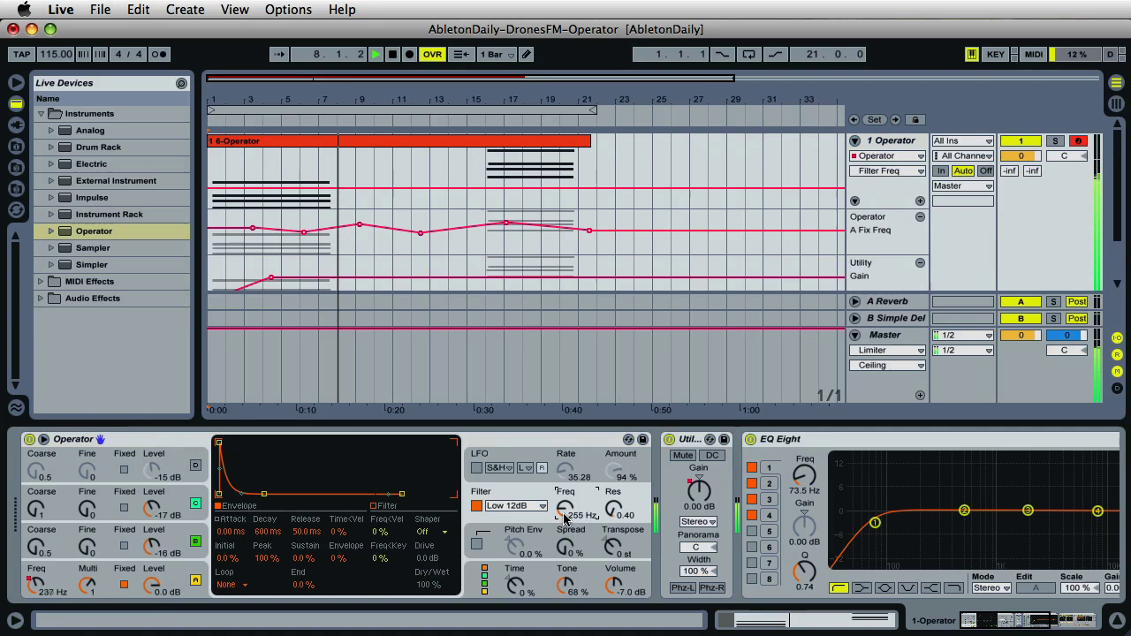
pyautogui.moveTo(565, 522); pyautogui.dragTo(564, 519)
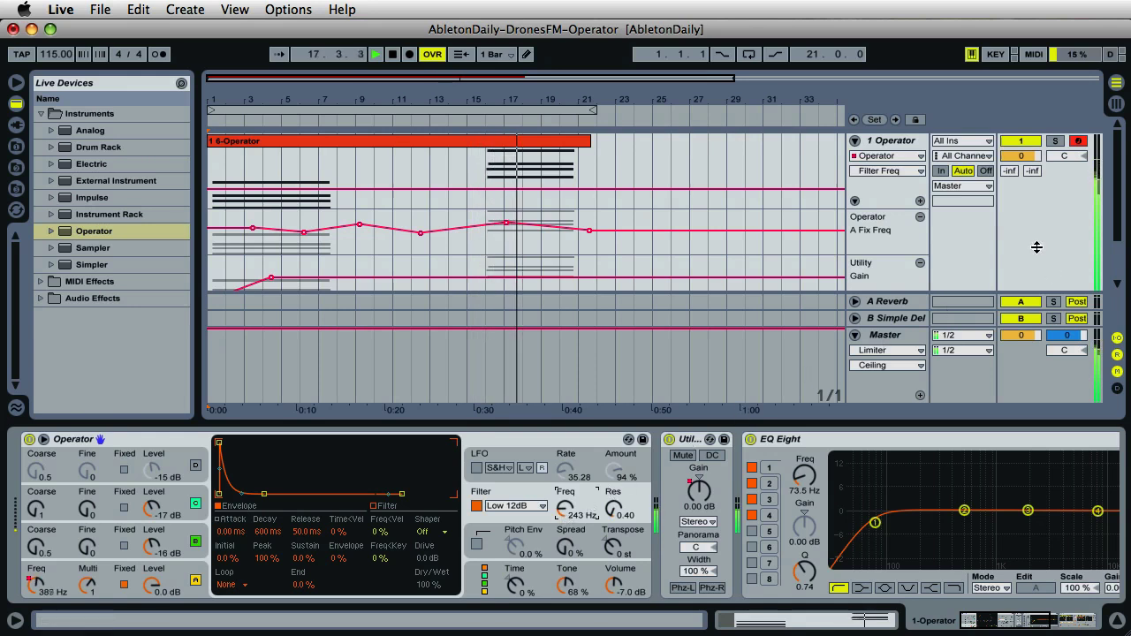
# Arm the Mic track for recording, then stop playback near bar 20
pyautogui.scroll(-2, 1037, 248)
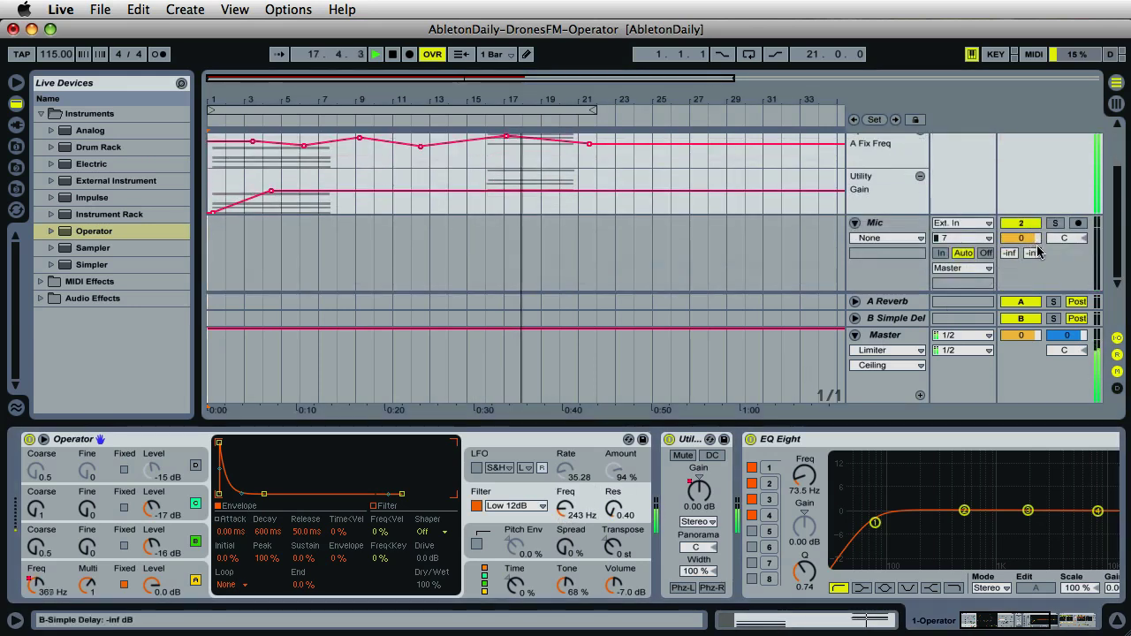
pyautogui.click(1079, 223)
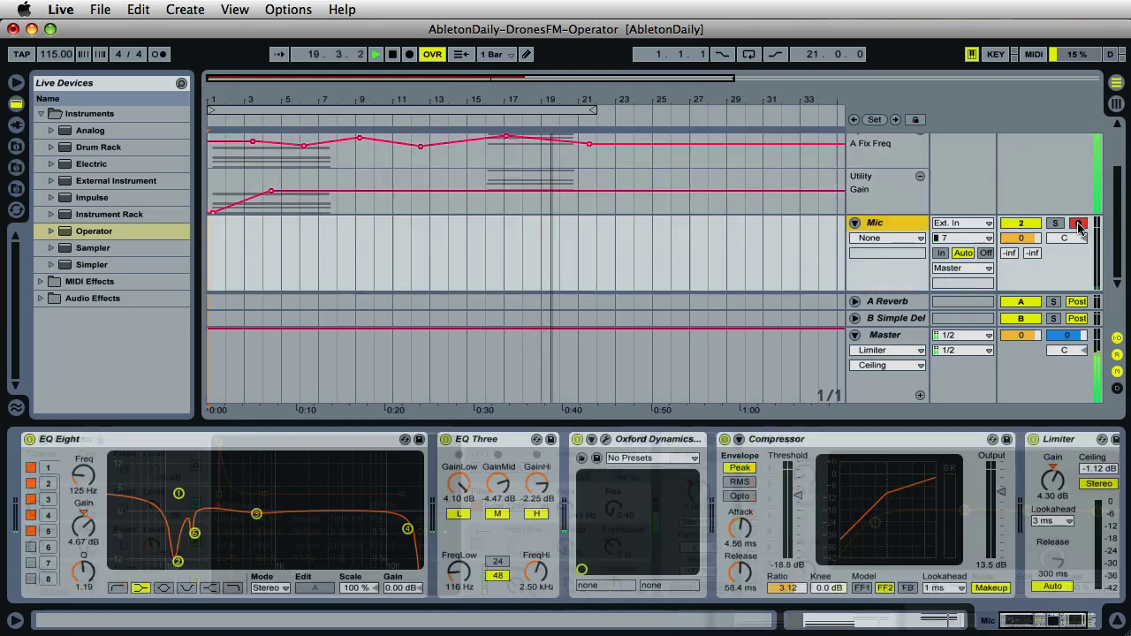
pyautogui.scroll(2, 971, 217)
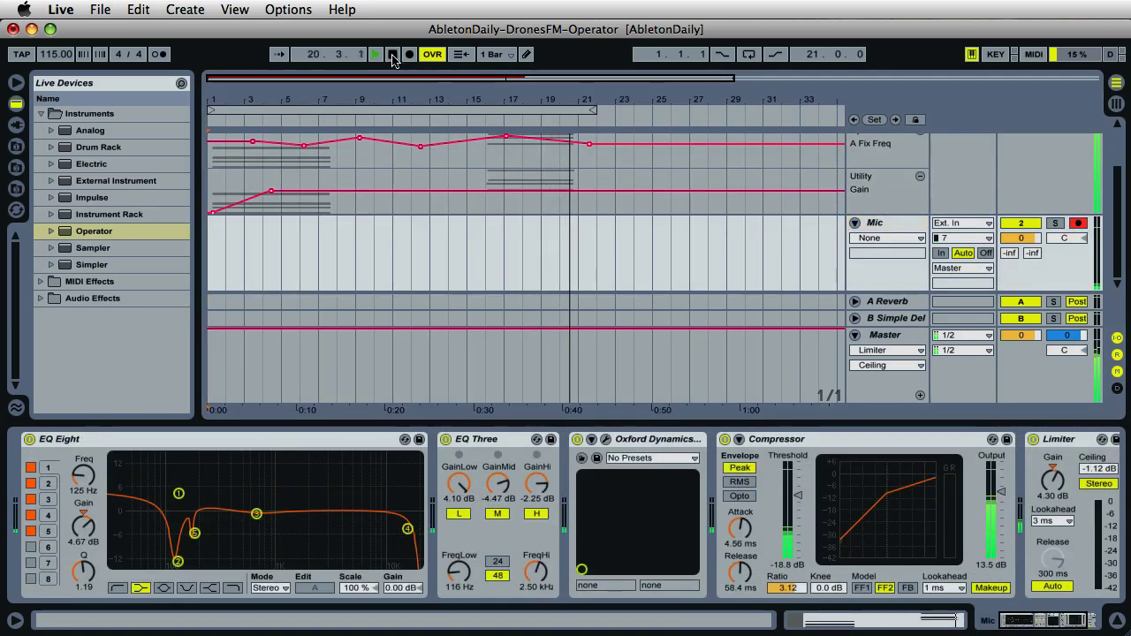
pyautogui.press('space')
pyautogui.click(900, 142)
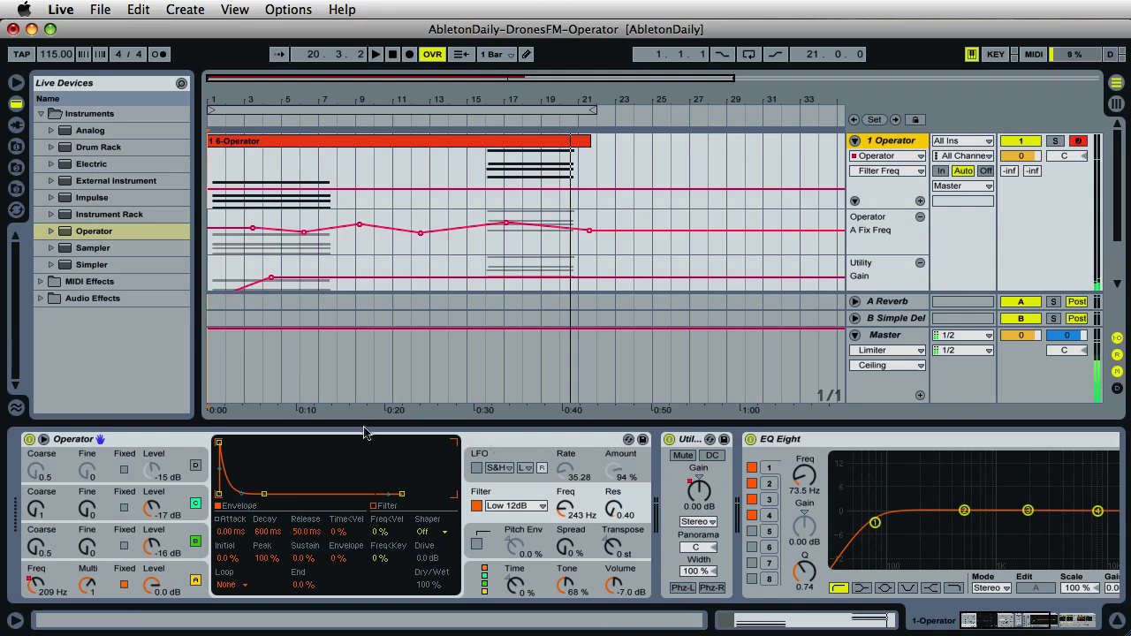
# Scroll along the Operator track's device chain to reach the Reverb at its end
pyautogui.click(169, 442)
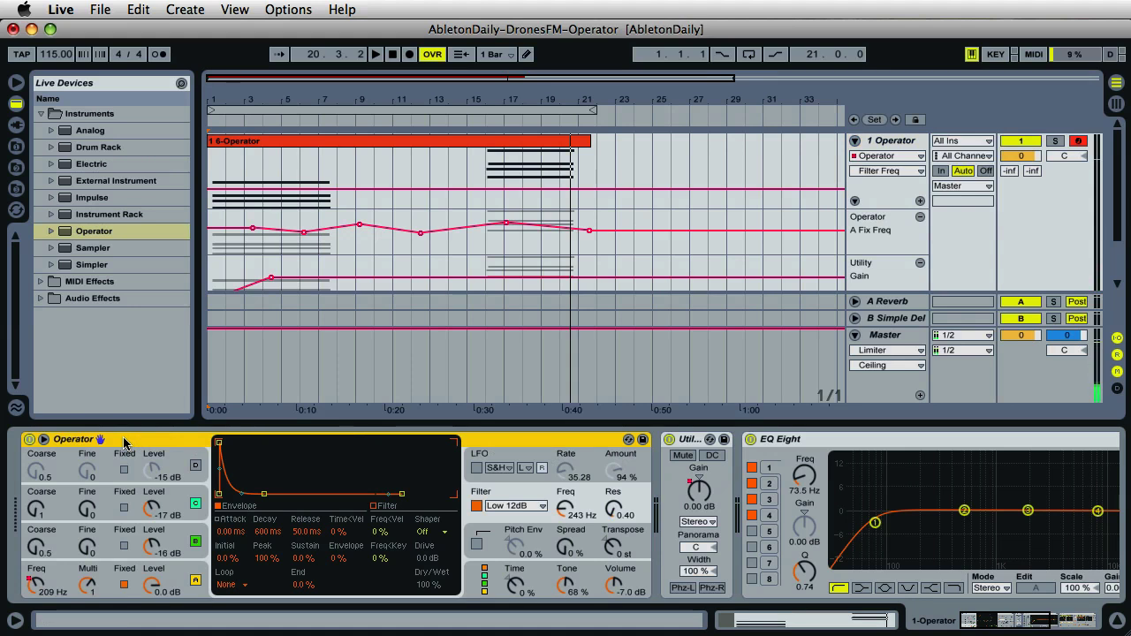
pyautogui.click(987, 622)
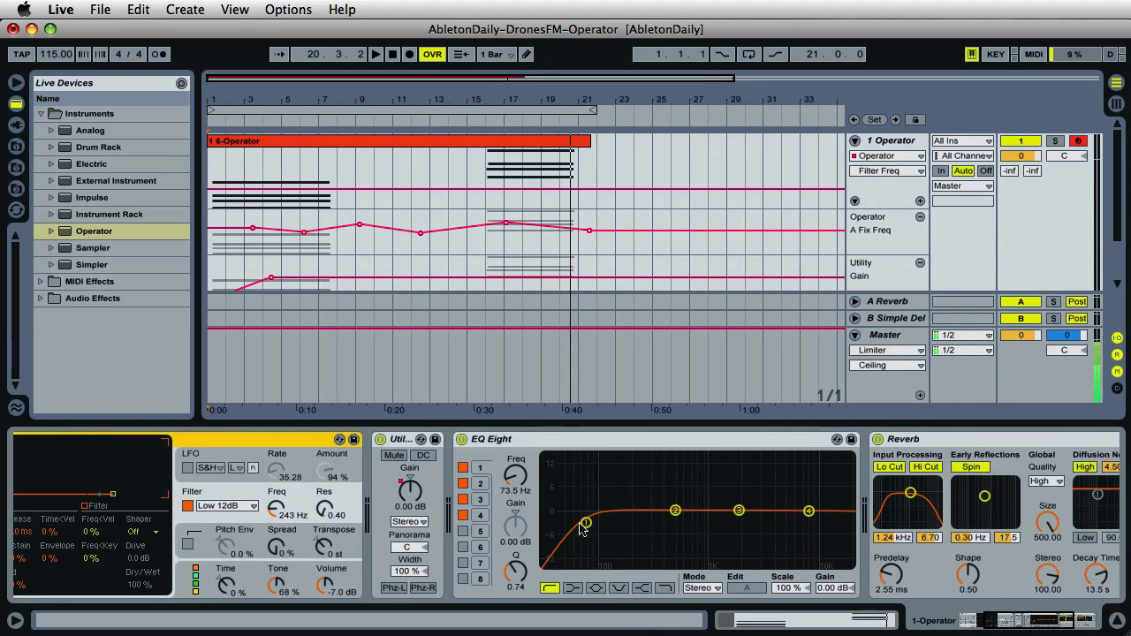
pyautogui.click(1040, 626)
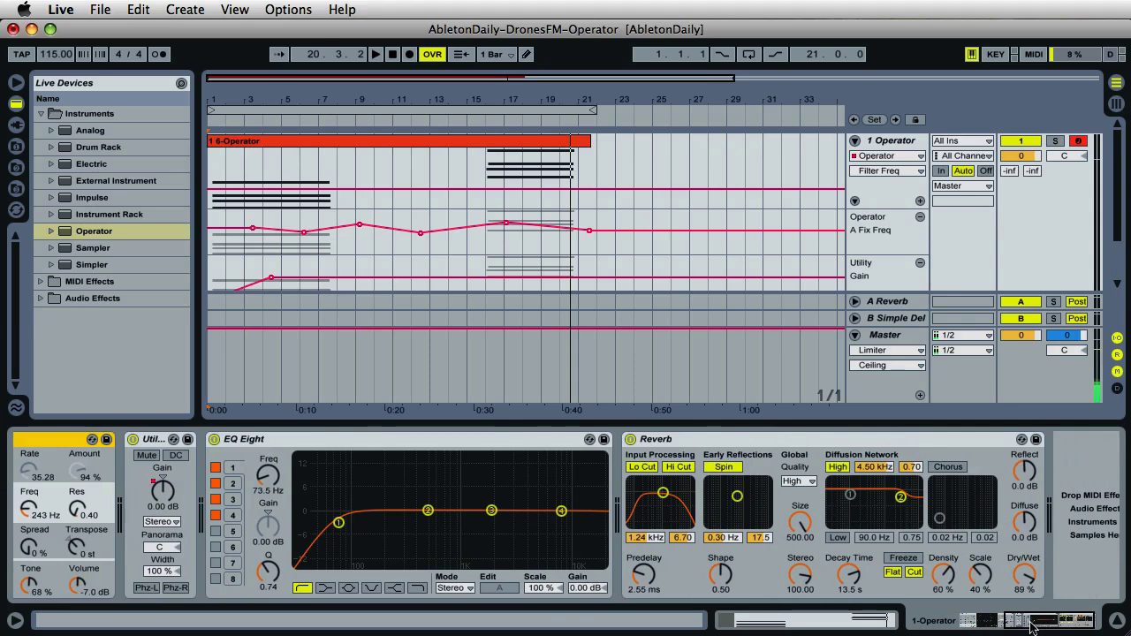
pyautogui.moveTo(1032, 627); pyautogui.dragTo(919, 628)
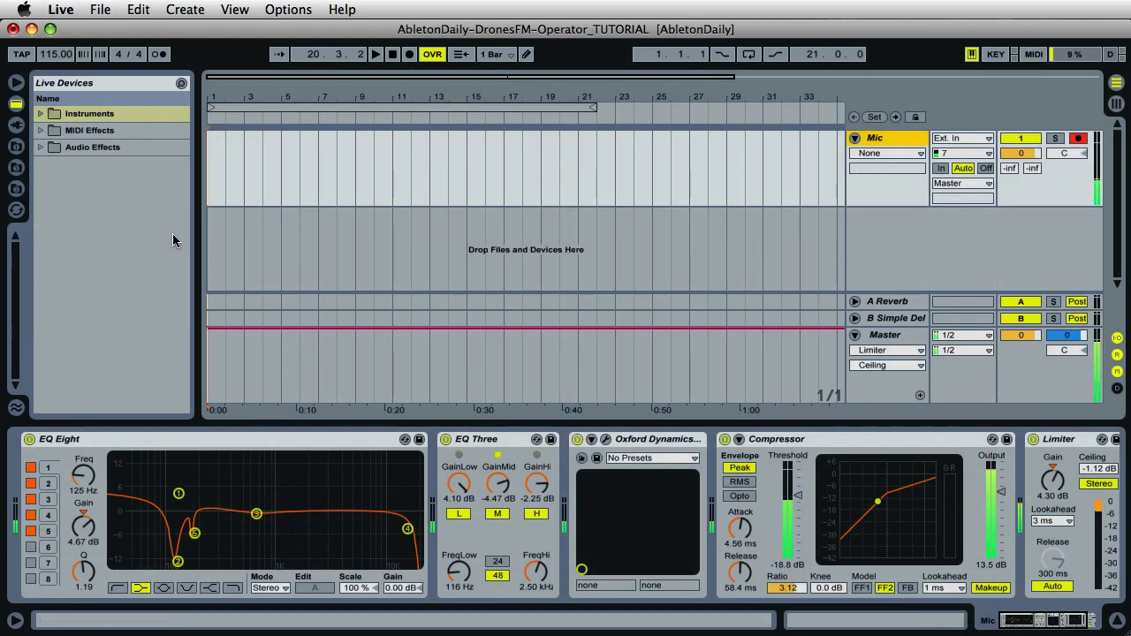
# Insert a new MIDI track and load a default Operator instrument onto it
pyautogui.click(39, 114)
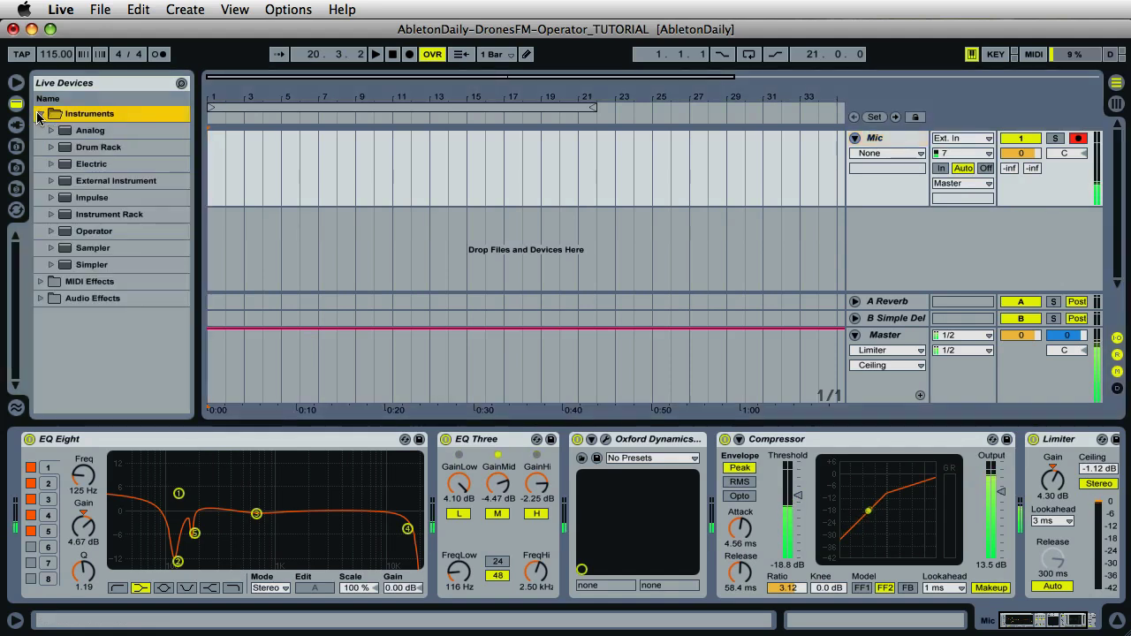
pyautogui.click(113, 231)
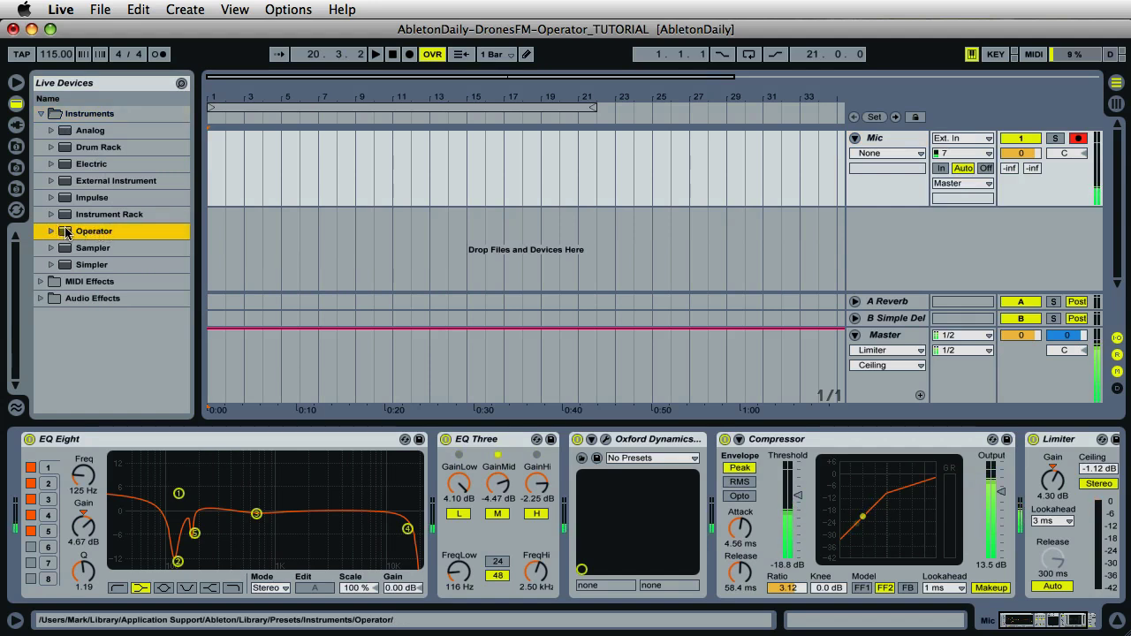
pyautogui.rightClick(881, 237)
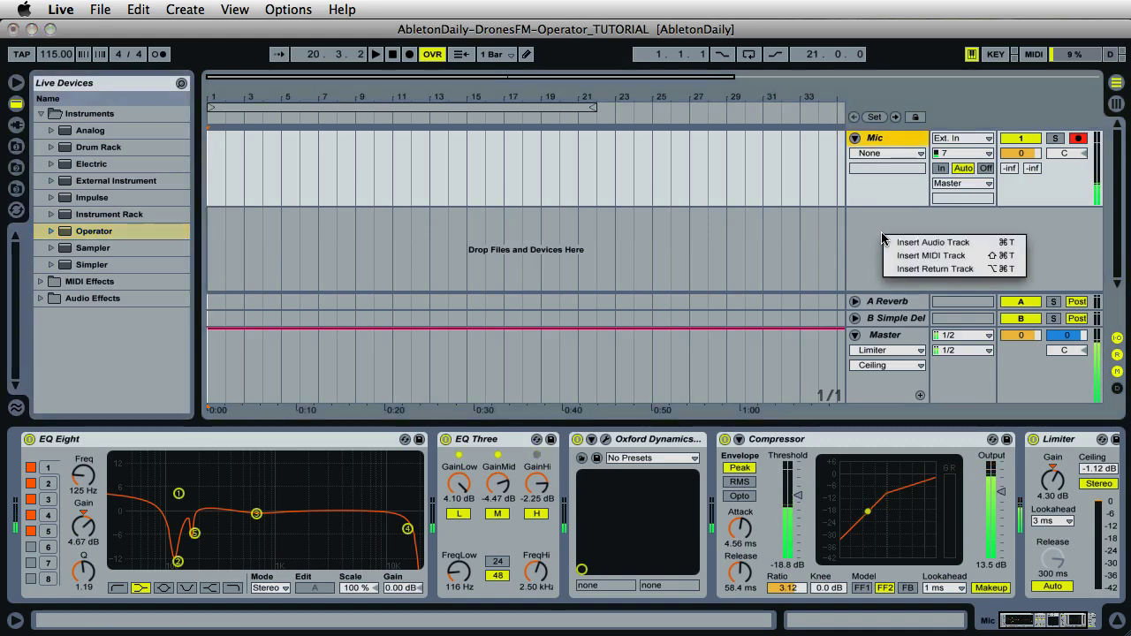
pyautogui.click(930, 255)
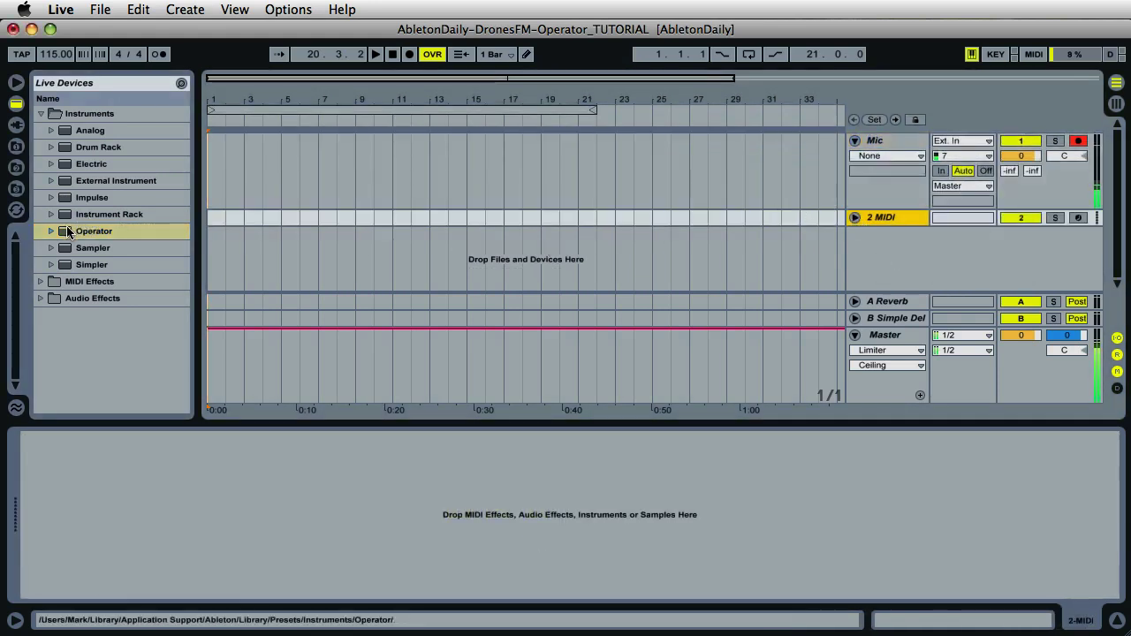
pyautogui.moveTo(65, 233); pyautogui.dragTo(295, 487)
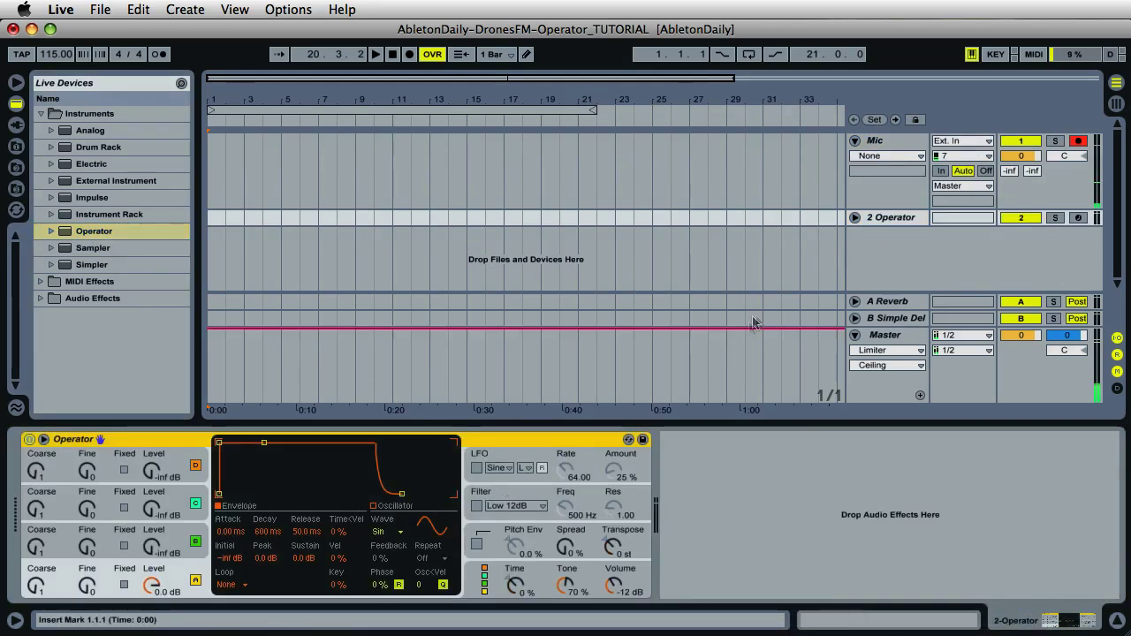
# Arm the 2 Operator track and switch off Operator's oscillator D
pyautogui.click(854, 219)
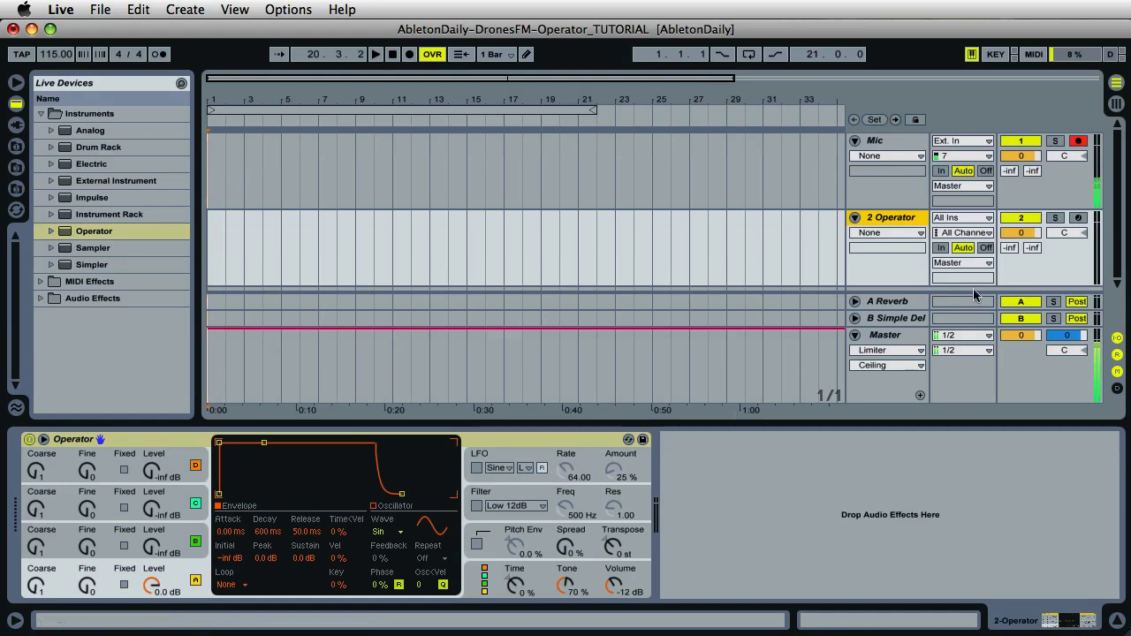
pyautogui.click(1077, 219)
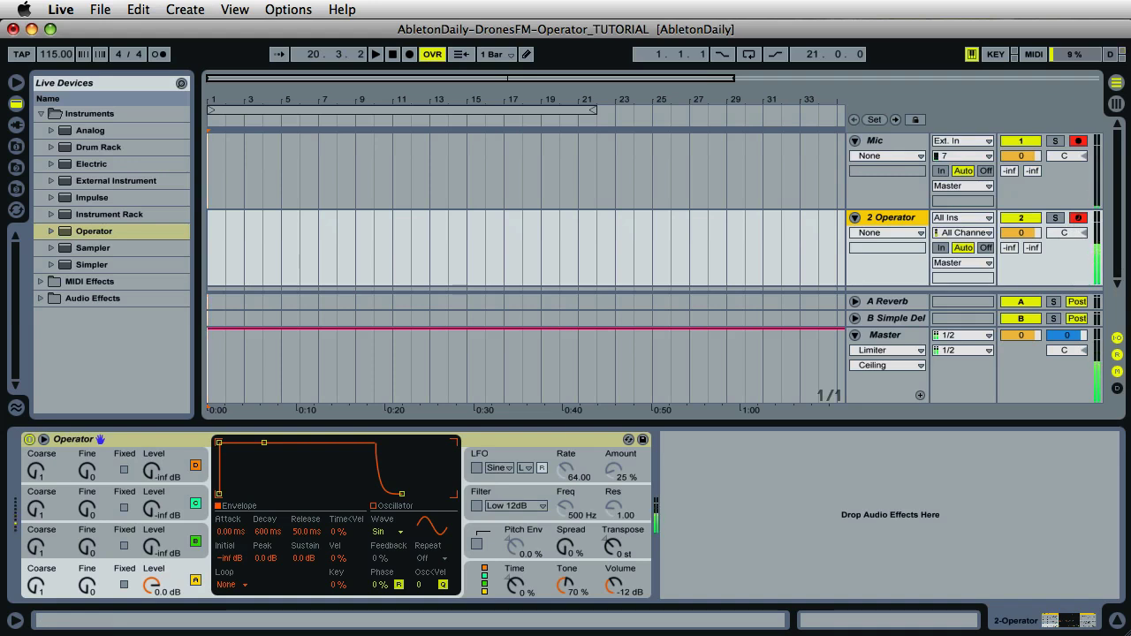
pyautogui.click(196, 467)
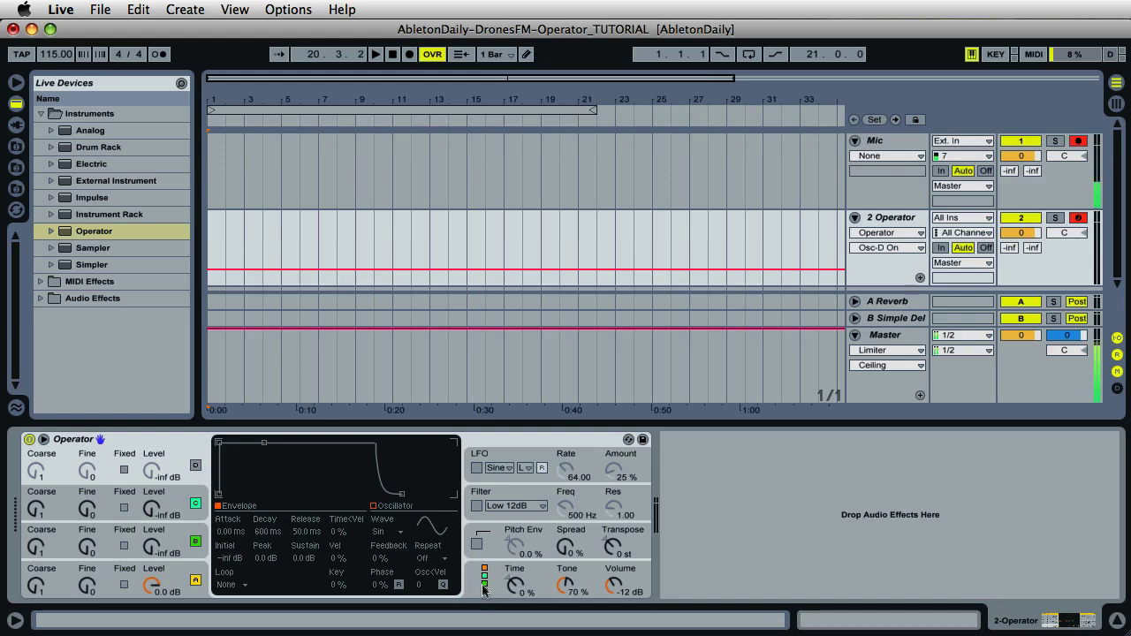
# Try the parallel algorithm, return to the stacked serial one, and show oscillator A's Level
pyautogui.click(485, 581)
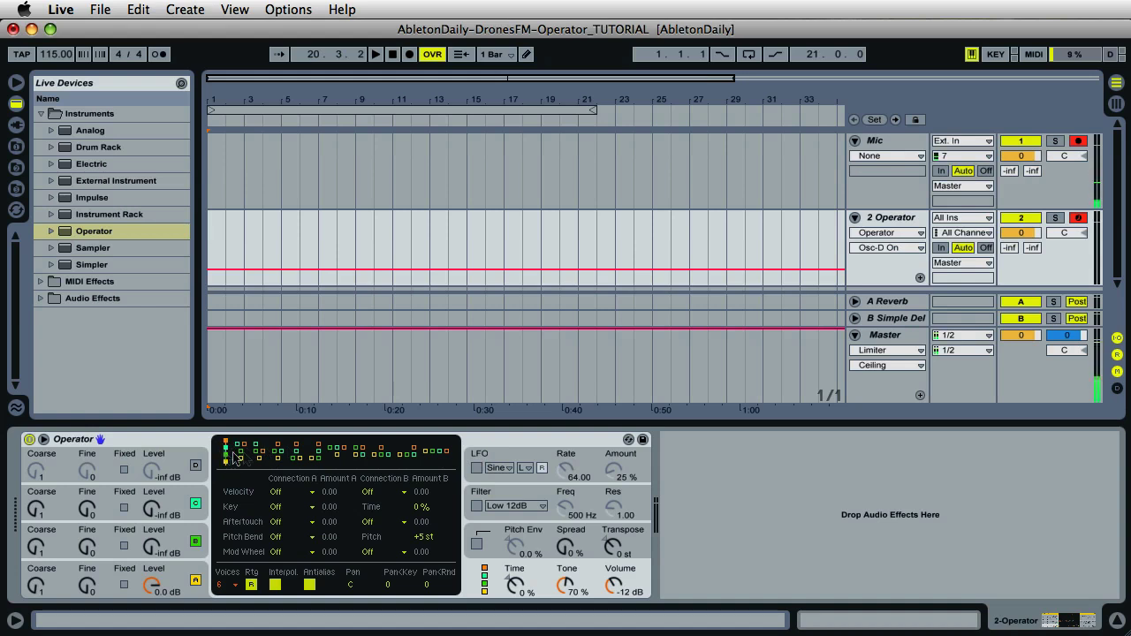
pyautogui.click(437, 455)
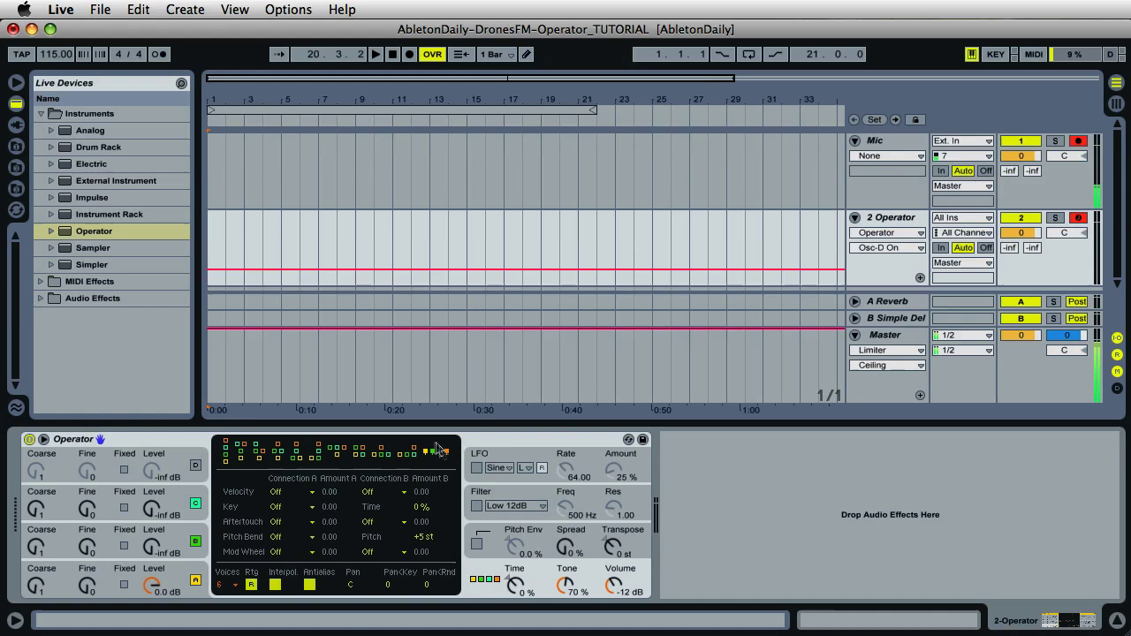
pyautogui.click(227, 458)
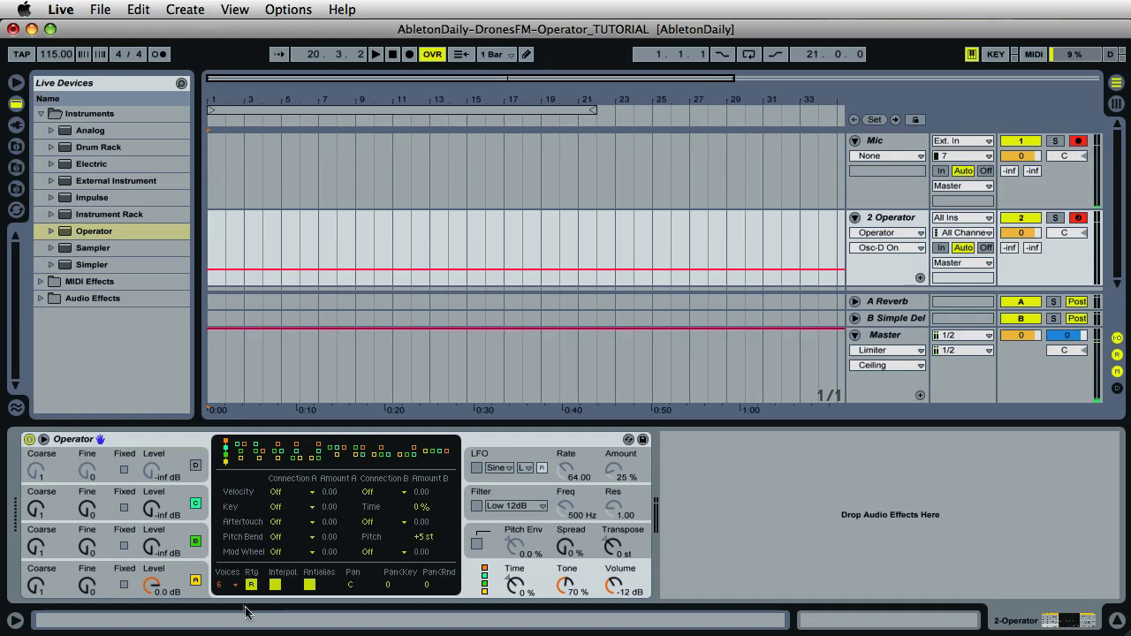
pyautogui.click(178, 577)
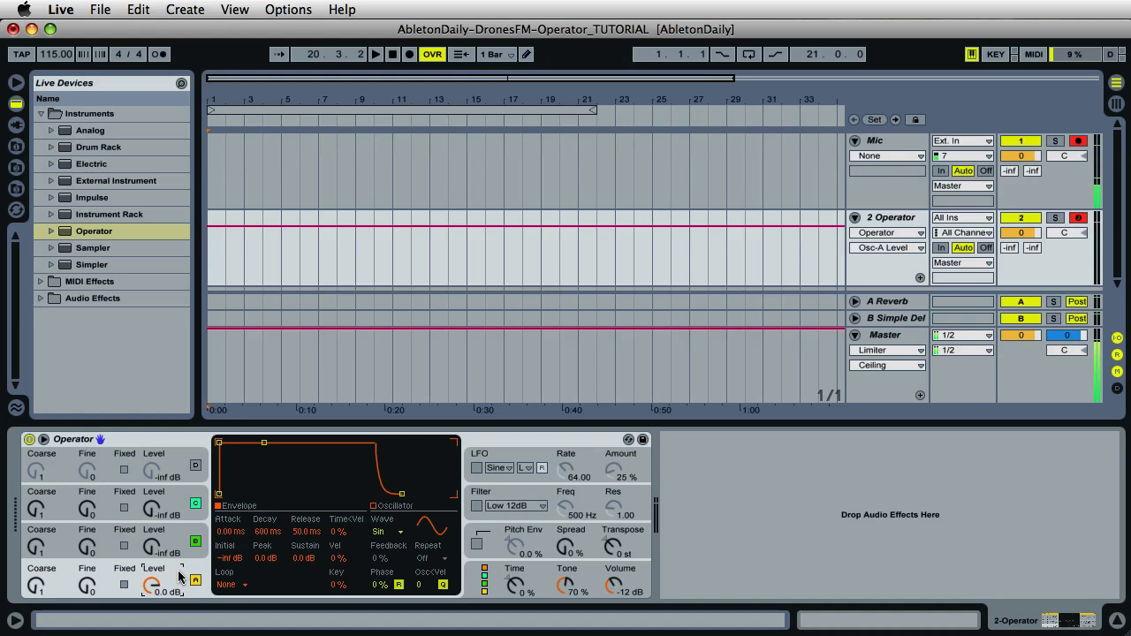
# Set oscillator B's level to -23 dB and oscillator C's level to -20 dB
pyautogui.click(160, 549)
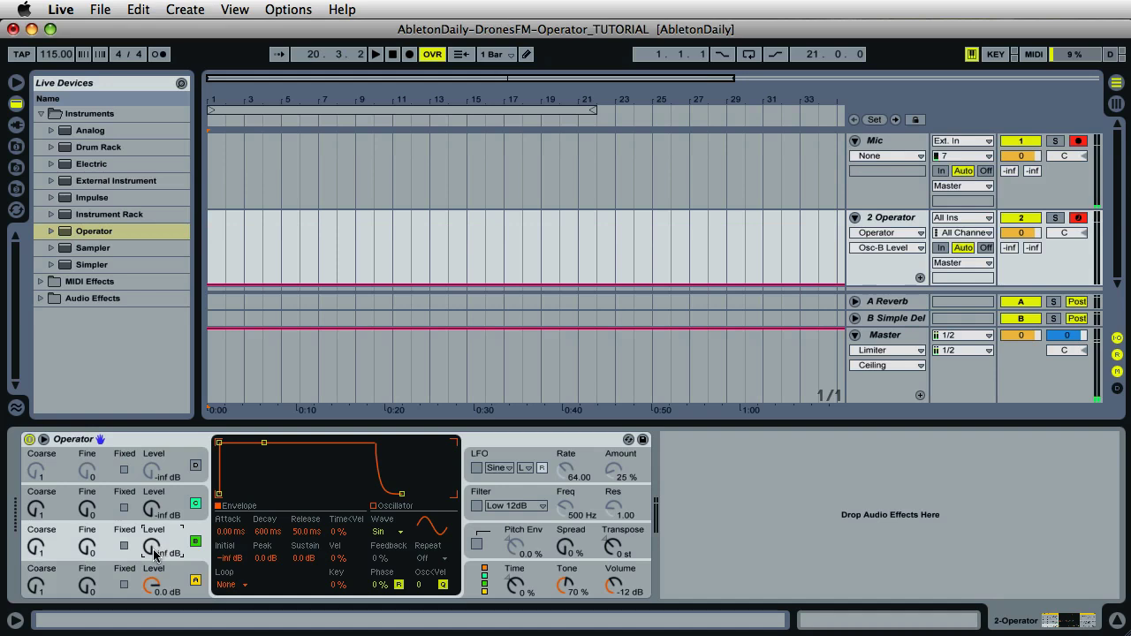
pyautogui.moveTo(154, 554); pyautogui.dragTo(154, 530)
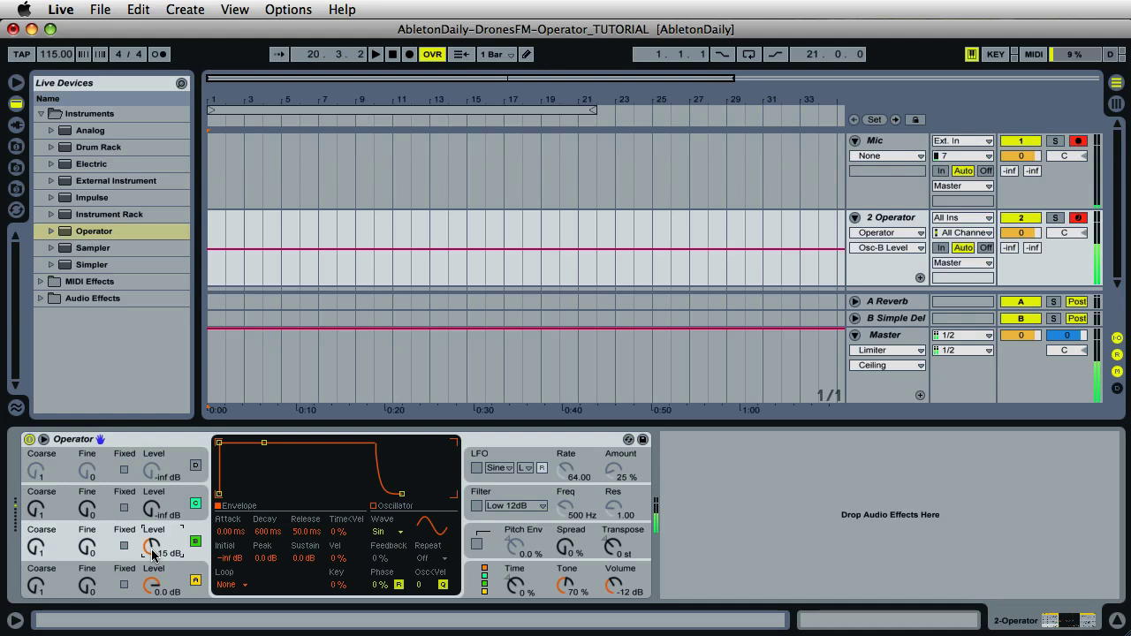
pyautogui.moveTo(153, 554); pyautogui.dragTo(153, 566)
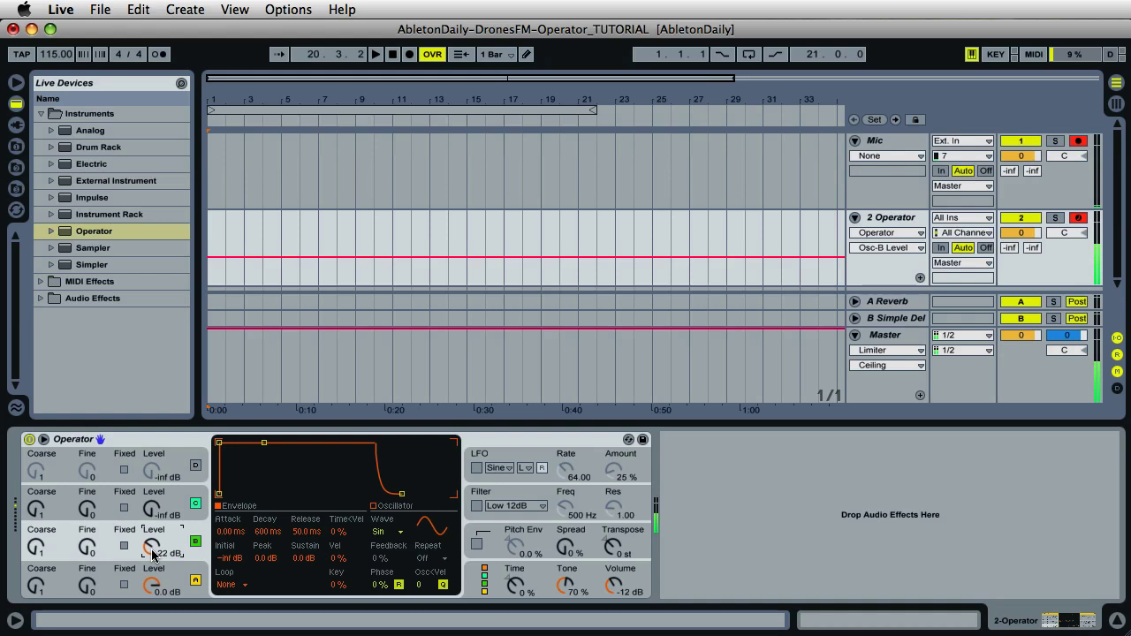
pyautogui.moveTo(153, 554); pyautogui.dragTo(154, 556)
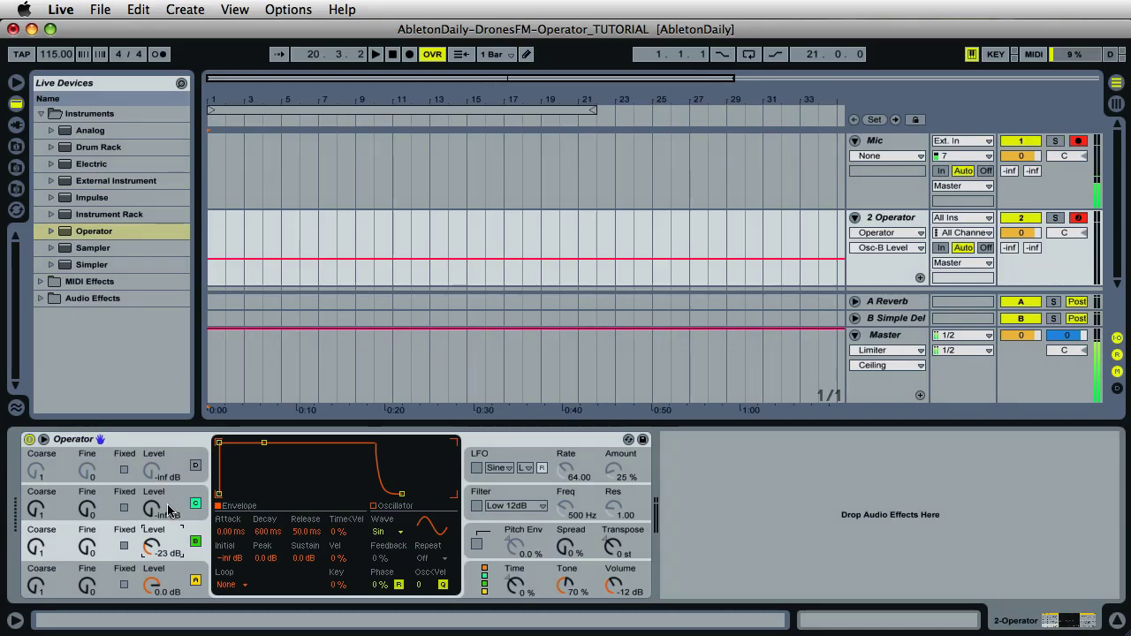
pyautogui.moveTo(168, 510); pyautogui.dragTo(153, 512)
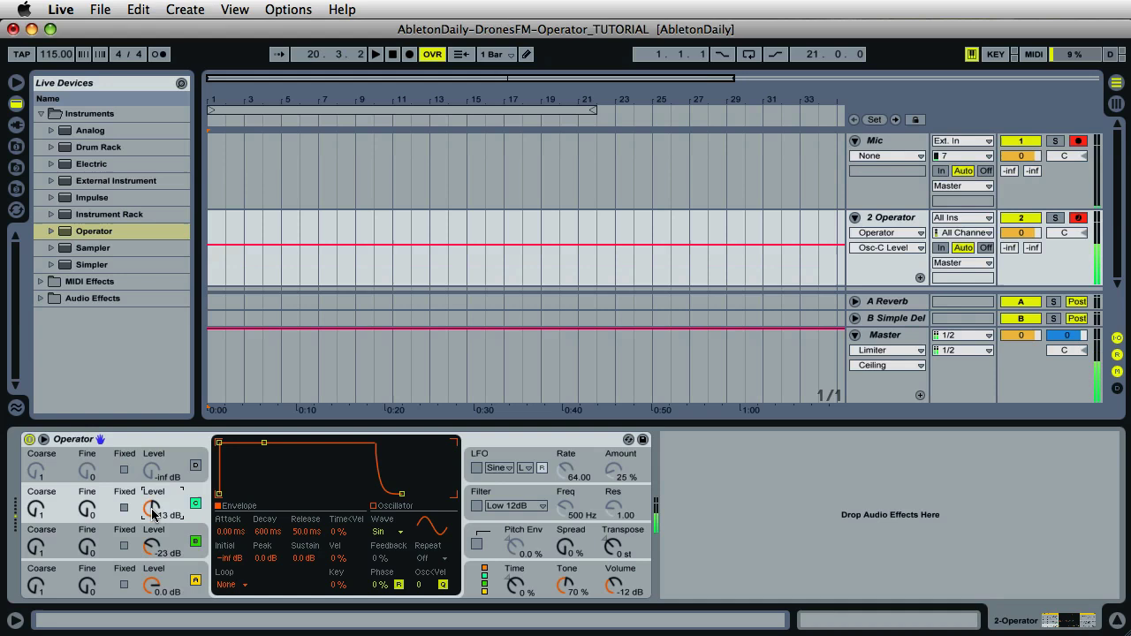
pyautogui.moveTo(153, 515); pyautogui.dragTo(155, 518)
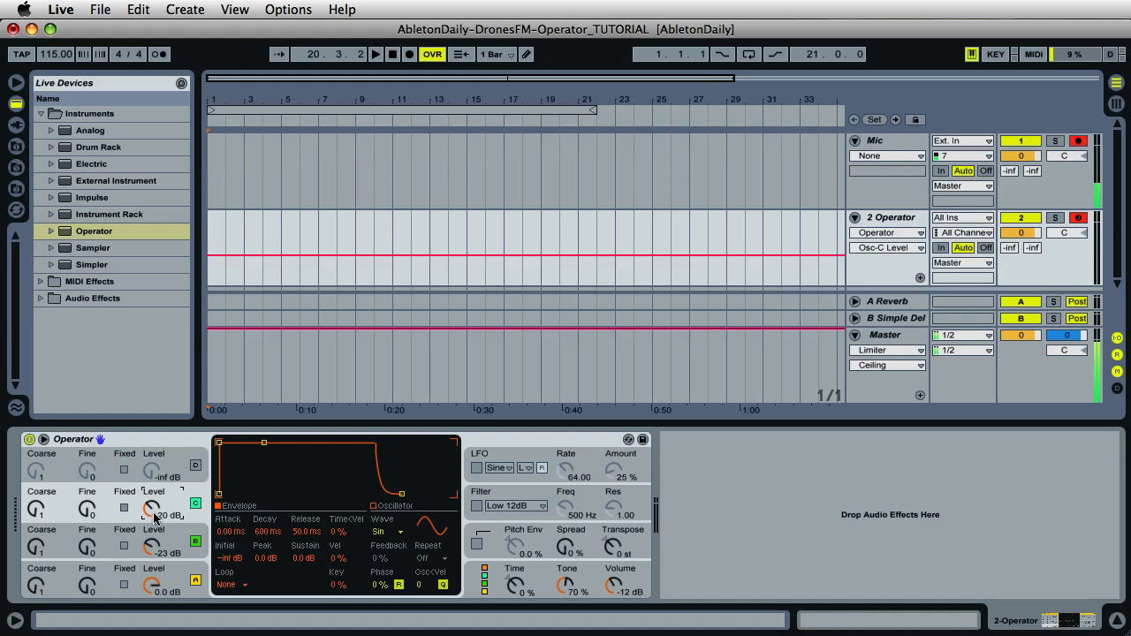
pyautogui.click(179, 583)
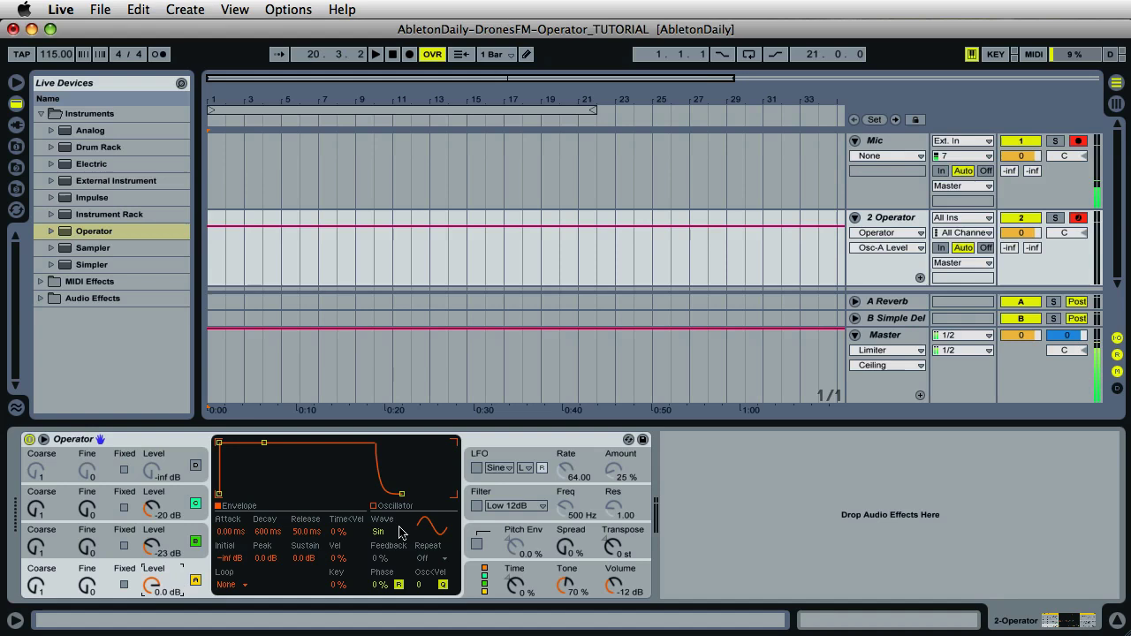
# Give oscillator C the Sq4 waveform and switch on Operator's Low 12dB filter
pyautogui.click(171, 537)
pyautogui.click(386, 532)
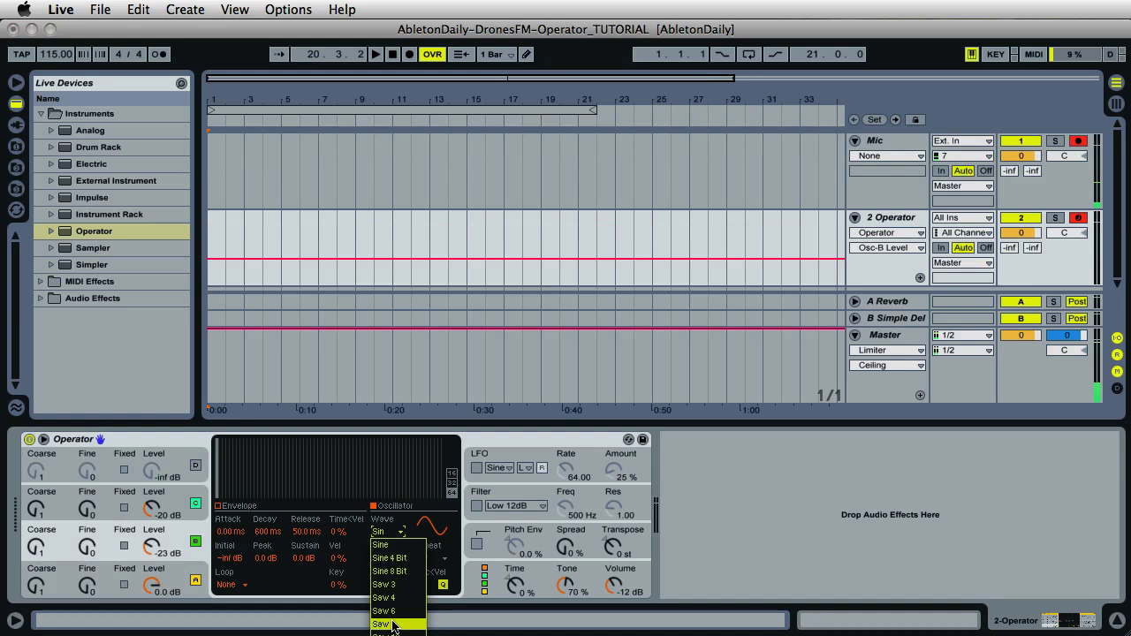
pyautogui.click(172, 498)
pyautogui.click(386, 531)
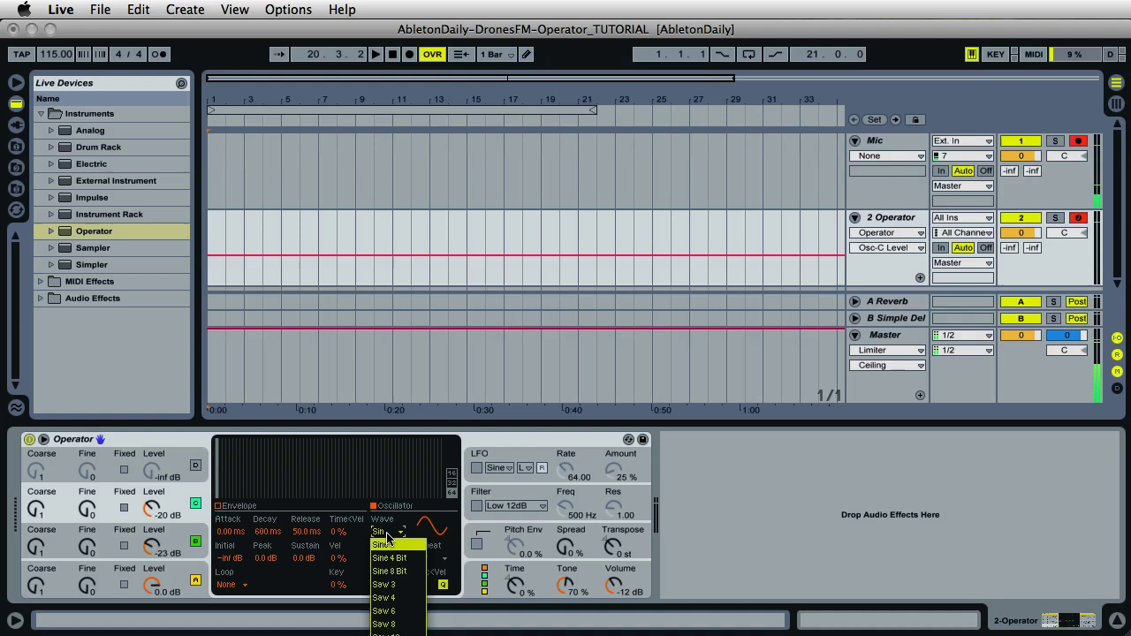
pyautogui.click(389, 629)
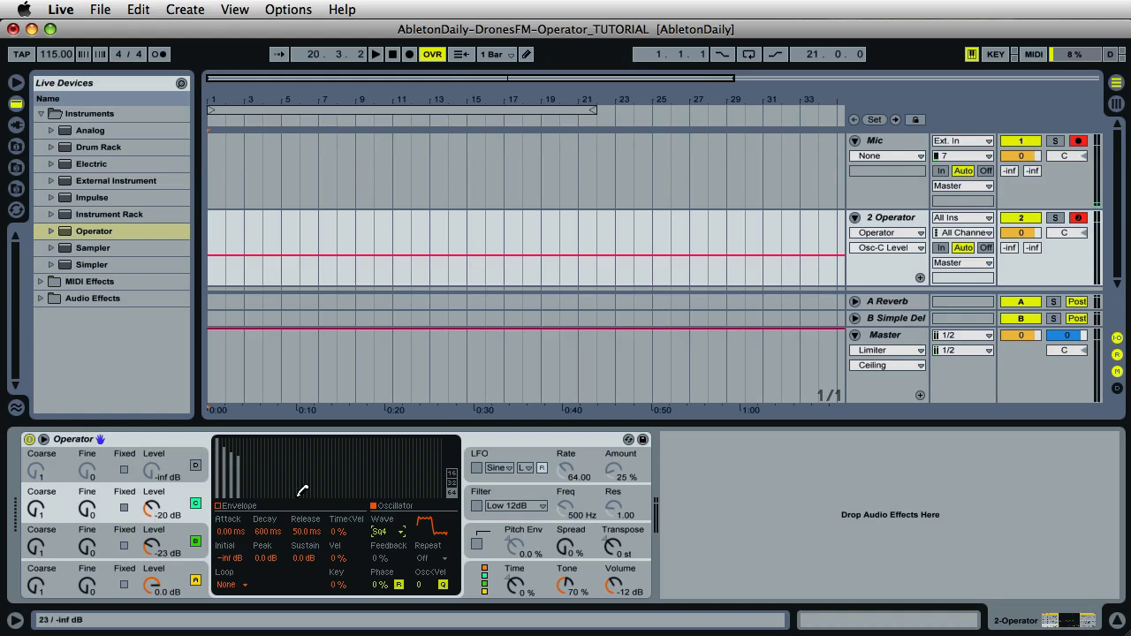
pyautogui.click(476, 506)
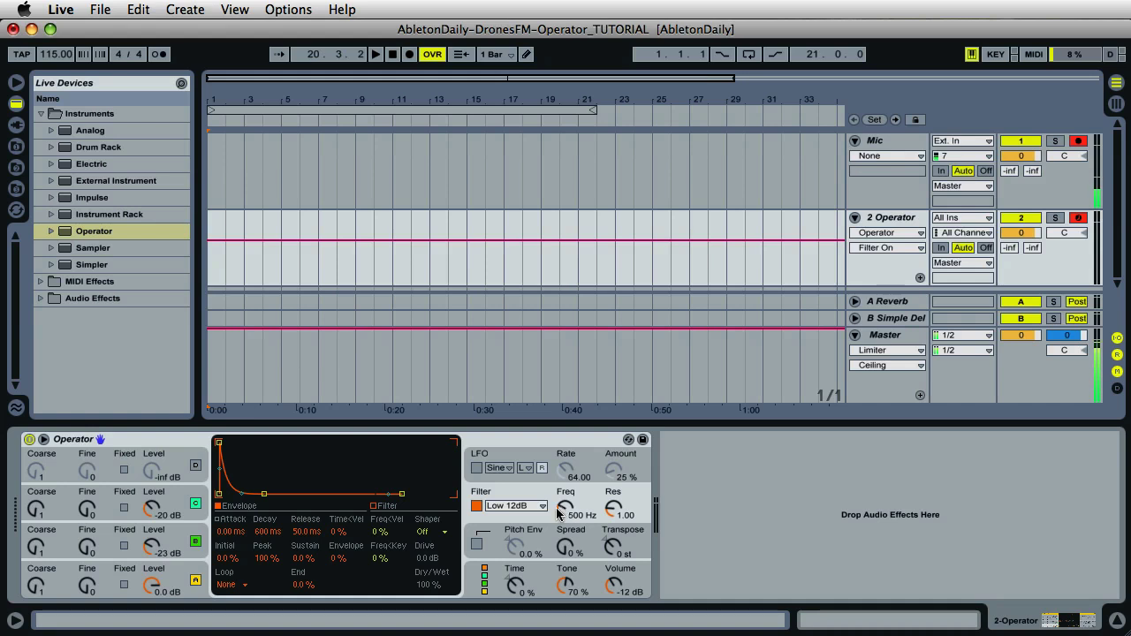
# Set the filter to 283 Hz cutoff and 0.30 resonance, and Operator's volume to 2.5 dB
pyautogui.moveTo(558, 514); pyautogui.dragTo(619, 572)
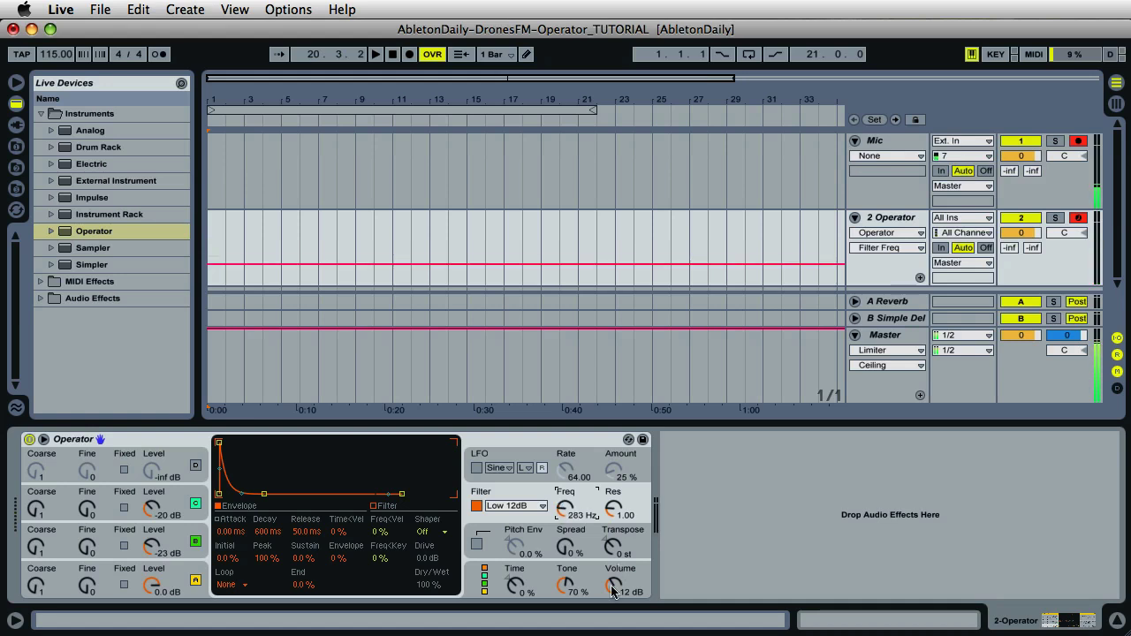
pyautogui.moveTo(613, 590); pyautogui.dragTo(617, 538)
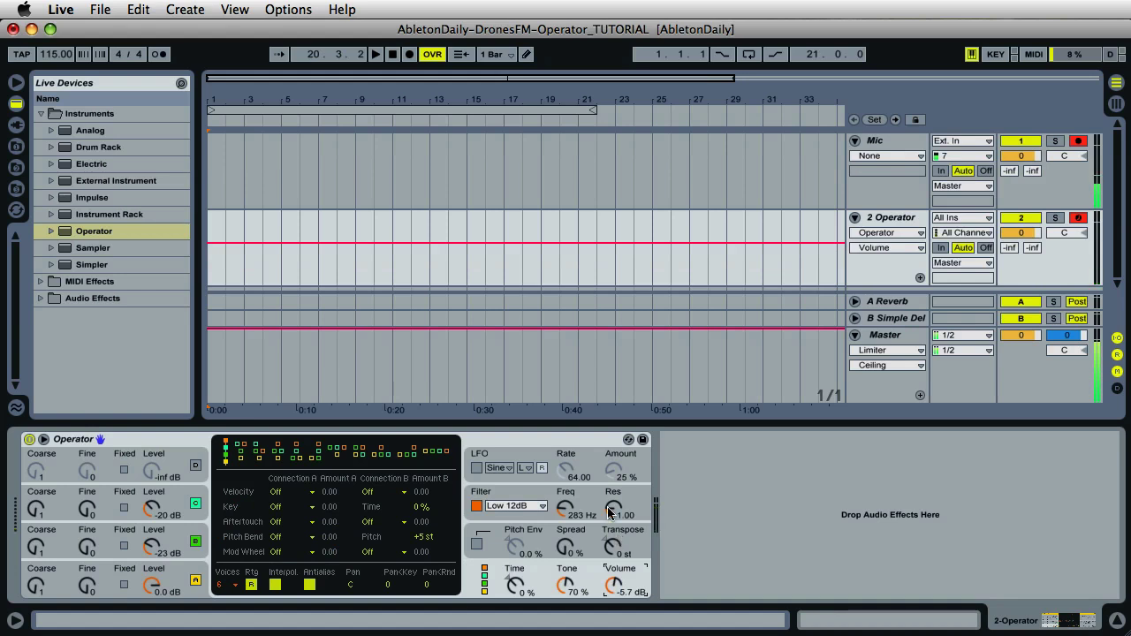
pyautogui.moveTo(608, 512); pyautogui.dragTo(608, 523)
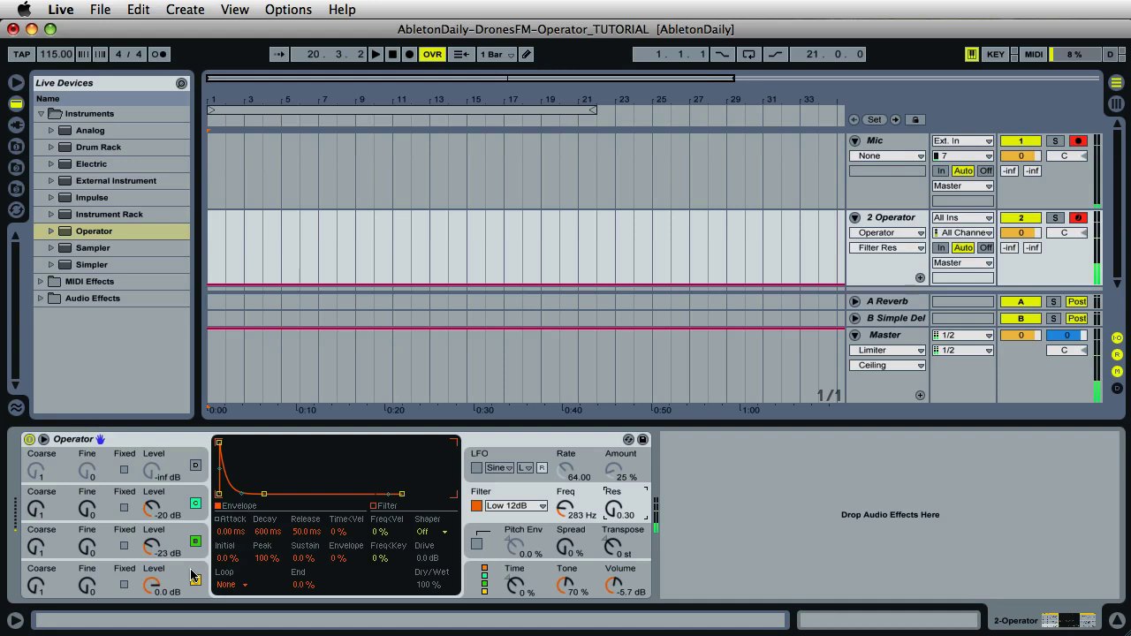
pyautogui.moveTo(613, 586); pyautogui.dragTo(613, 580)
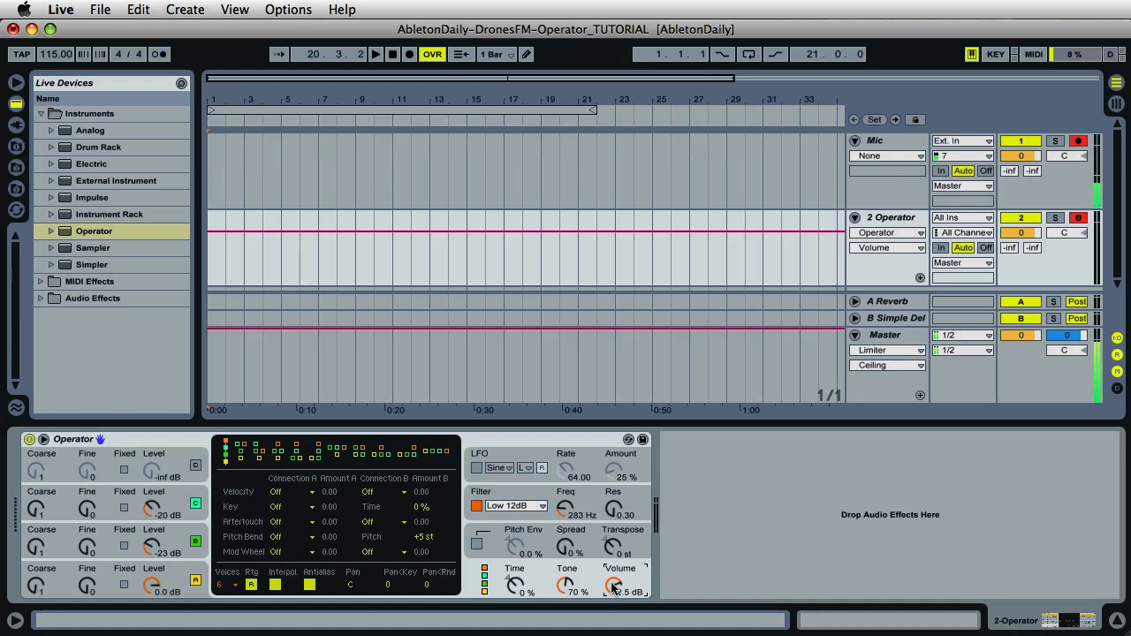
pyautogui.click(176, 584)
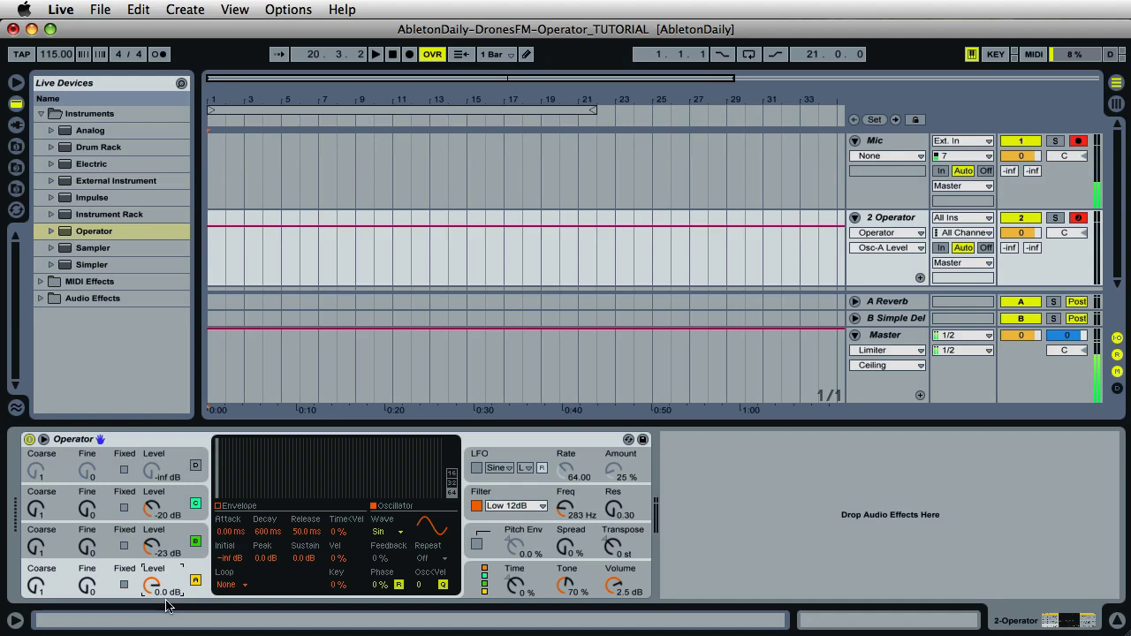
# Switch oscillator A to a fixed 100 Hz frequency and set oscillators B and C to -17 dB
pyautogui.click(124, 584)
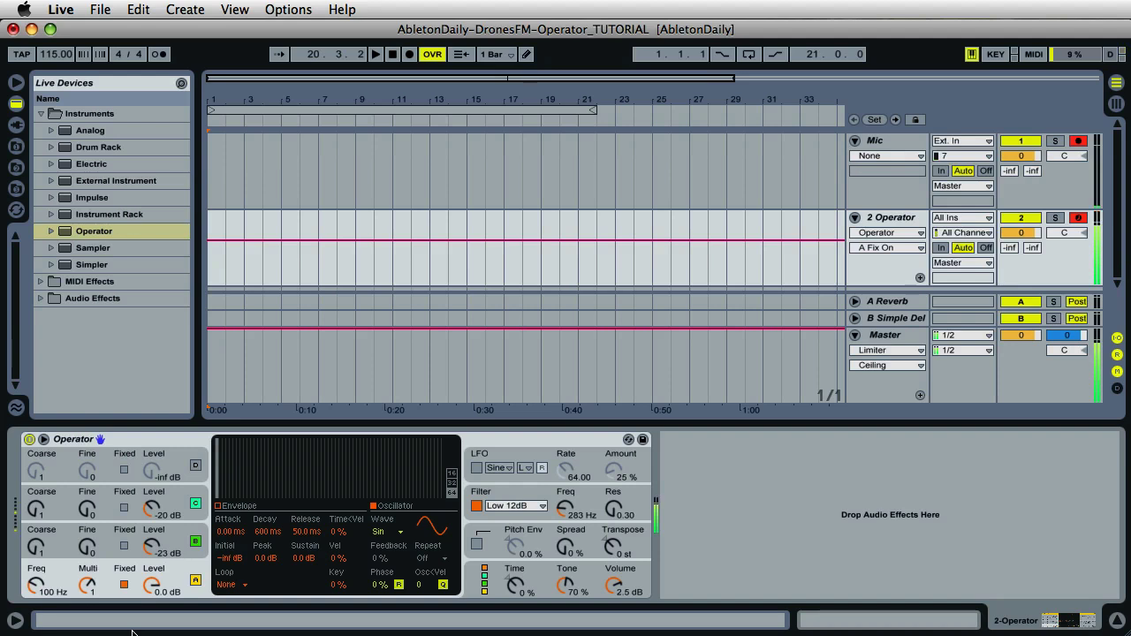
pyautogui.click(164, 551)
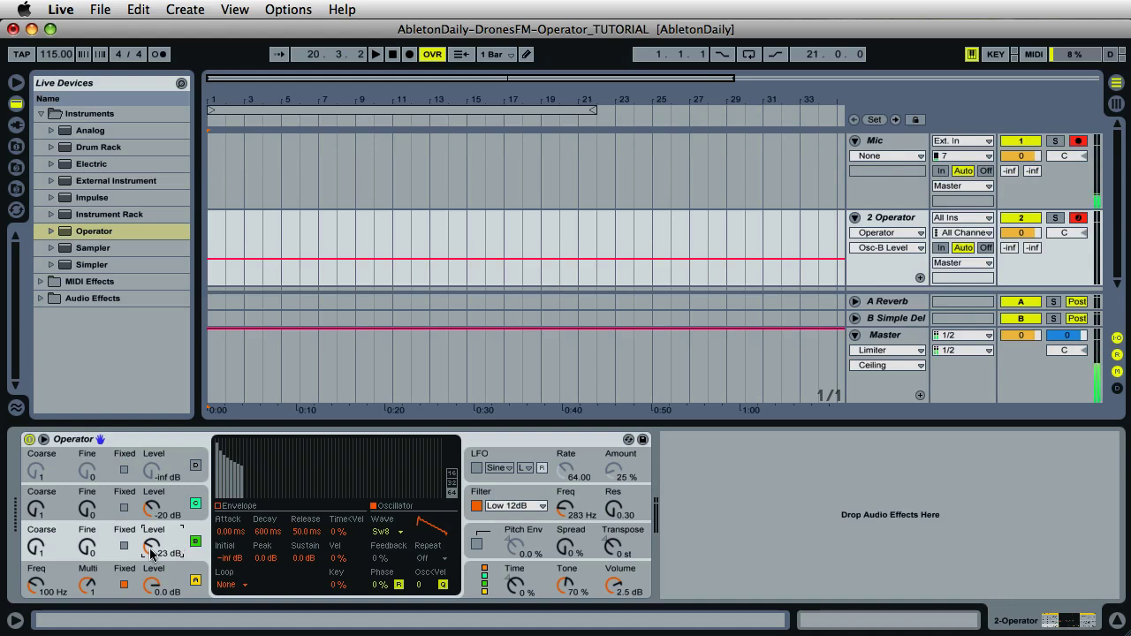
pyautogui.moveTo(151, 554); pyautogui.dragTo(153, 548)
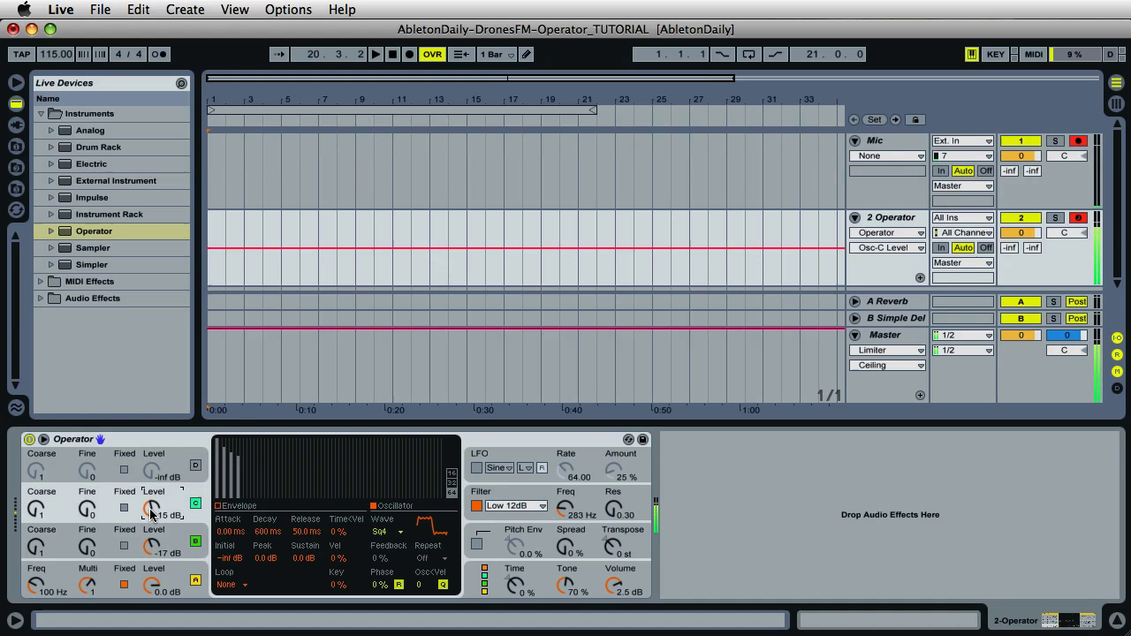
pyautogui.moveTo(151, 514); pyautogui.dragTo(152, 514)
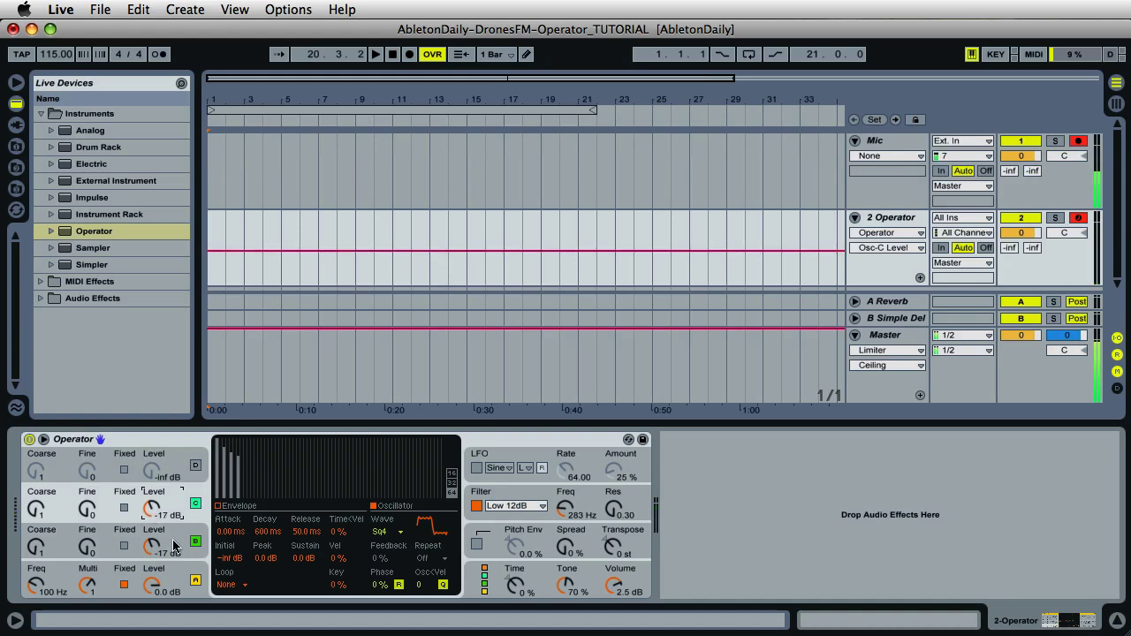
# Set oscillator B's coarse ratio to 0.5 and oscillator A's fixed frequency to 169 Hz
pyautogui.click(173, 547)
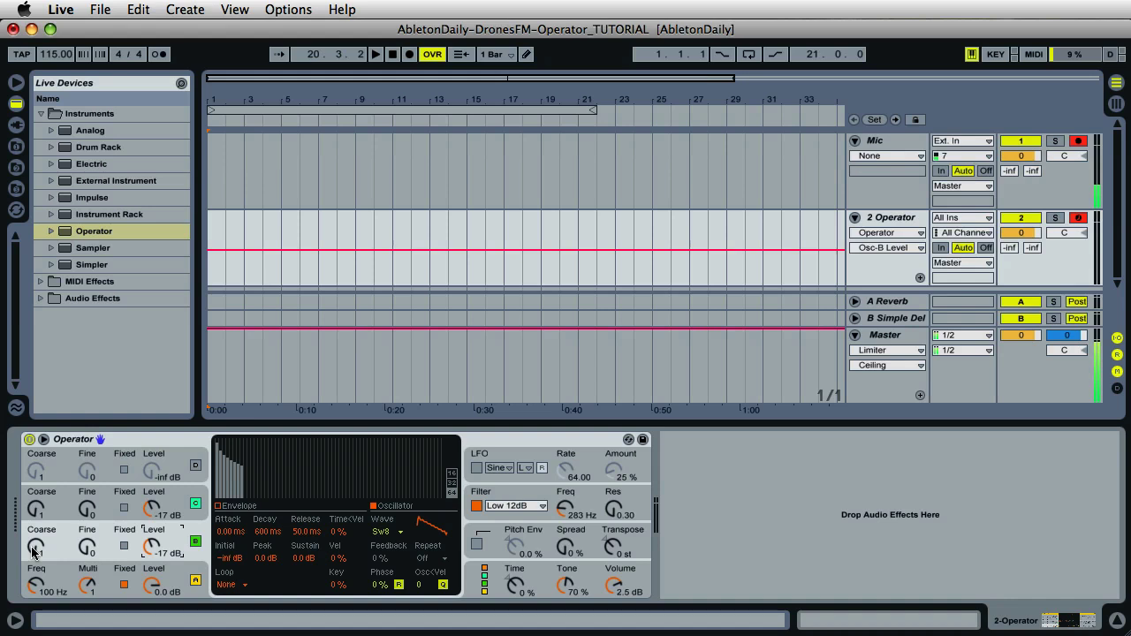
pyautogui.moveTo(33, 552); pyautogui.dragTo(33, 555)
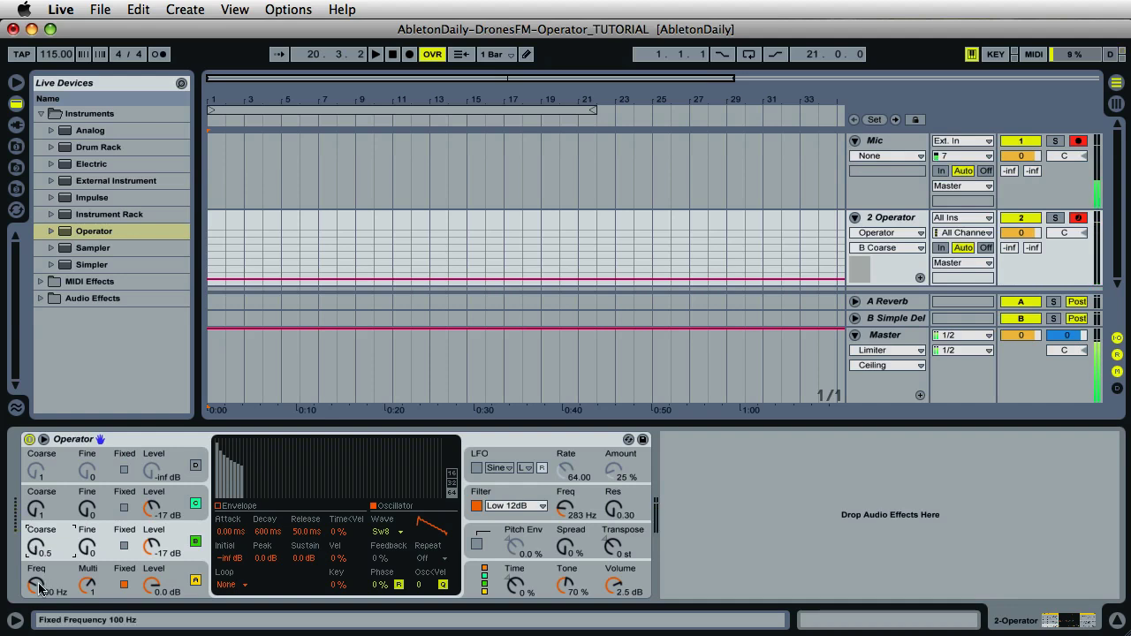
pyautogui.moveTo(40, 588); pyautogui.dragTo(32, 588)
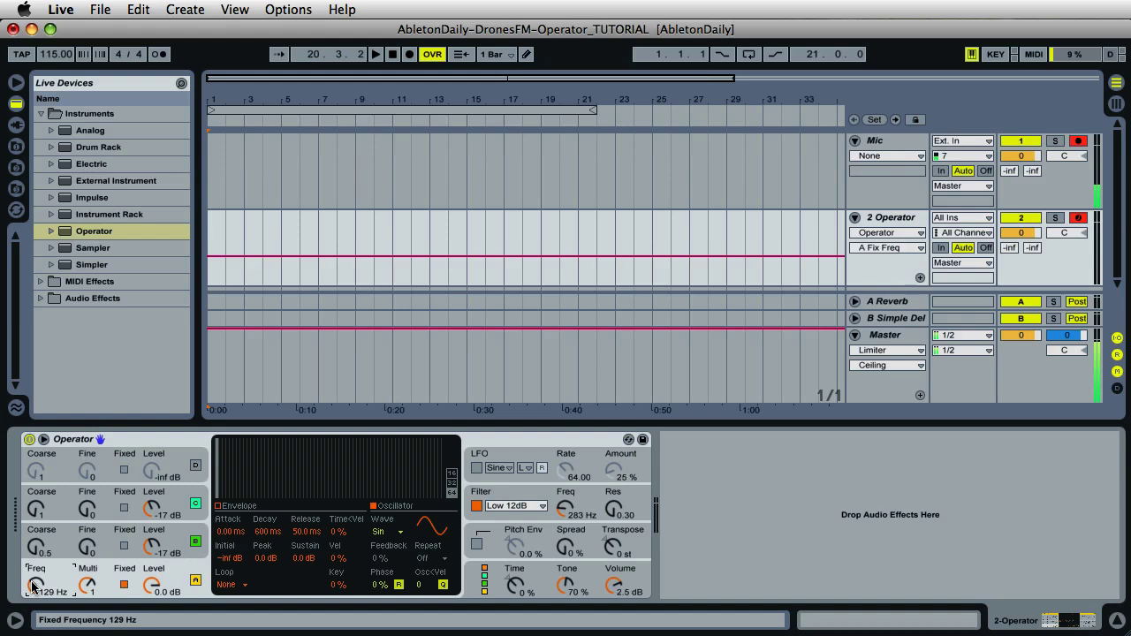
pyautogui.moveTo(33, 587); pyautogui.dragTo(32, 587)
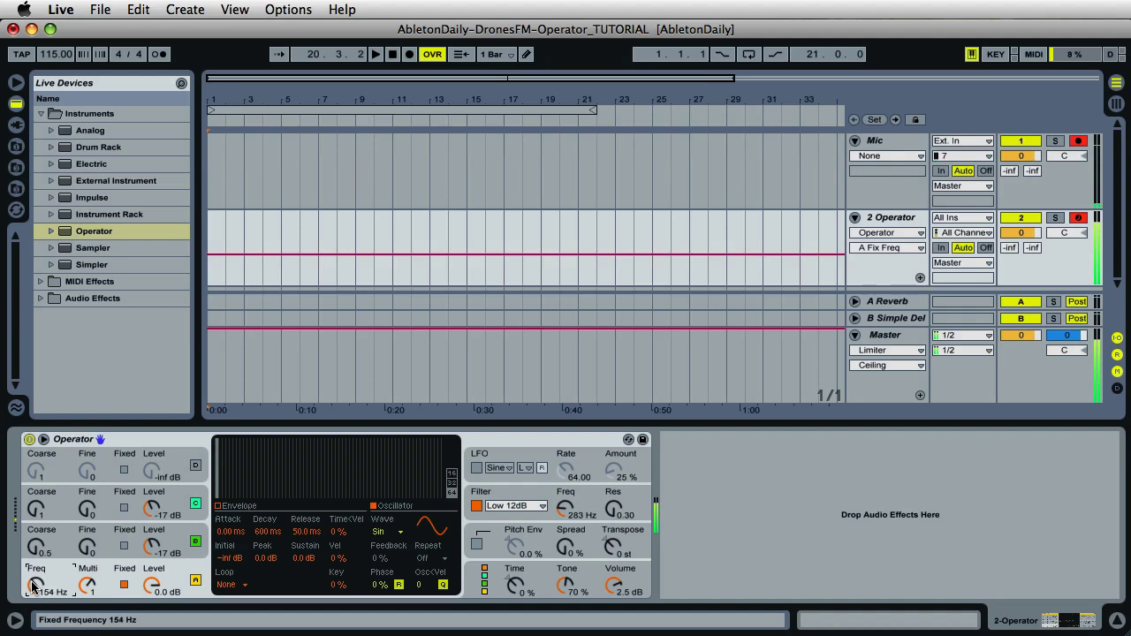
pyautogui.moveTo(33, 587); pyautogui.dragTo(32, 588)
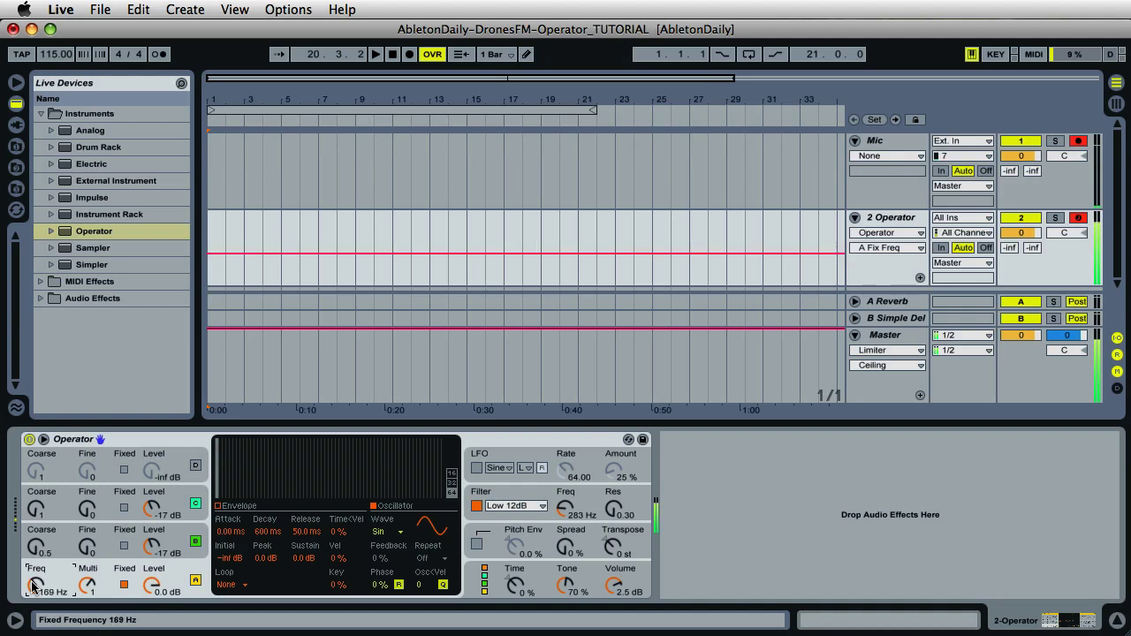
# Give oscillator A's envelope a 2.50 s attack and a 6.32 s release, keeping the 600 ms decay
pyautogui.click(179, 573)
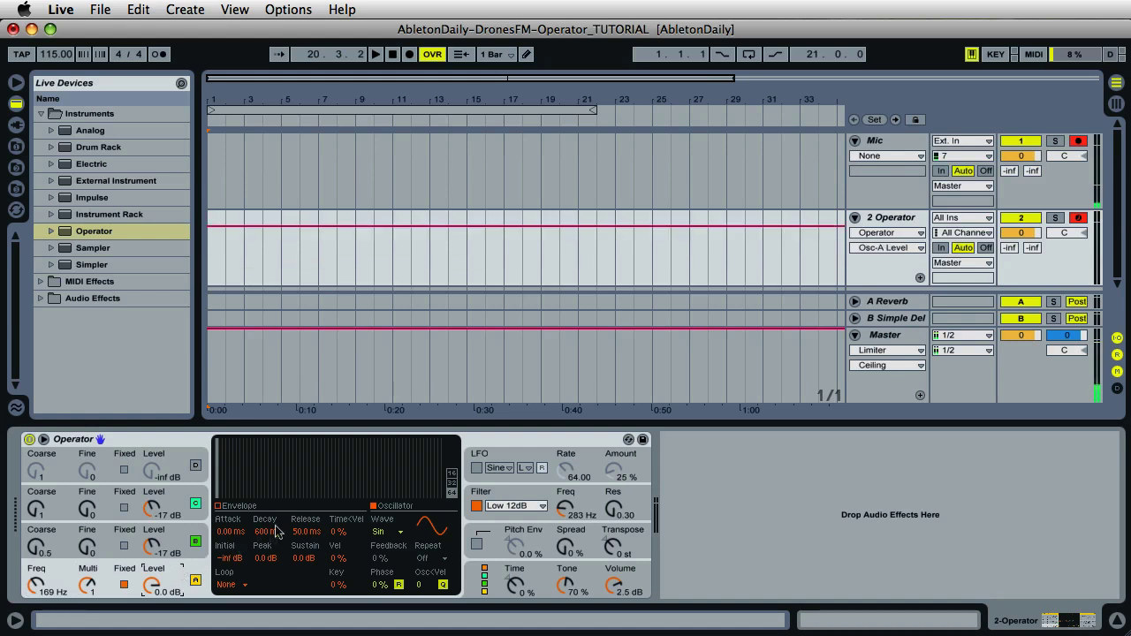
pyautogui.click(227, 508)
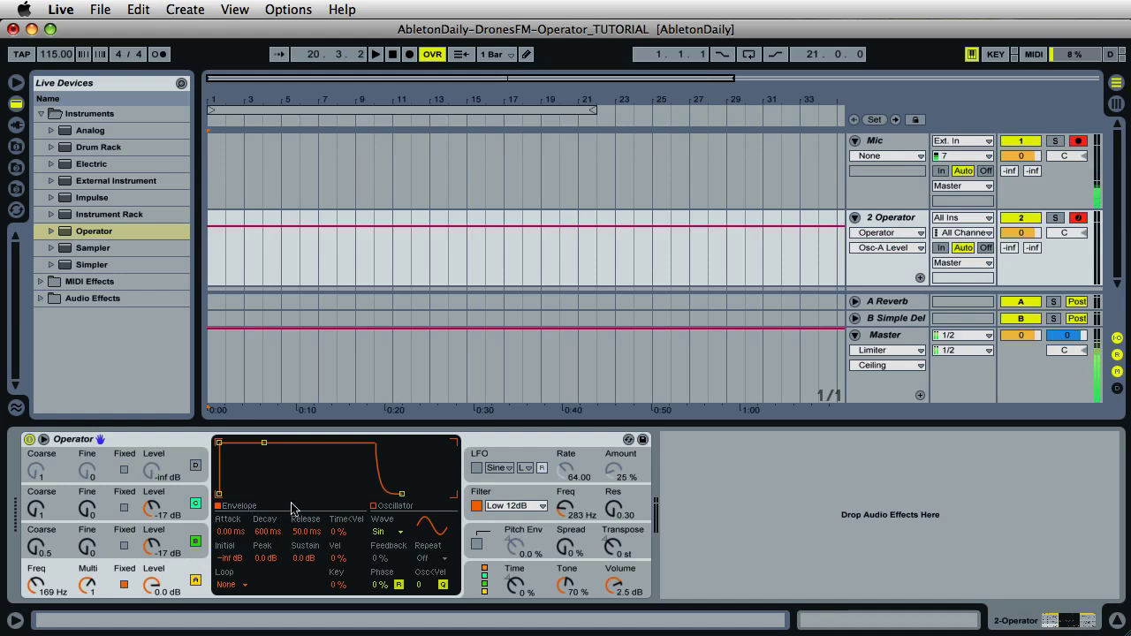
pyautogui.moveTo(221, 446); pyautogui.dragTo(271, 443)
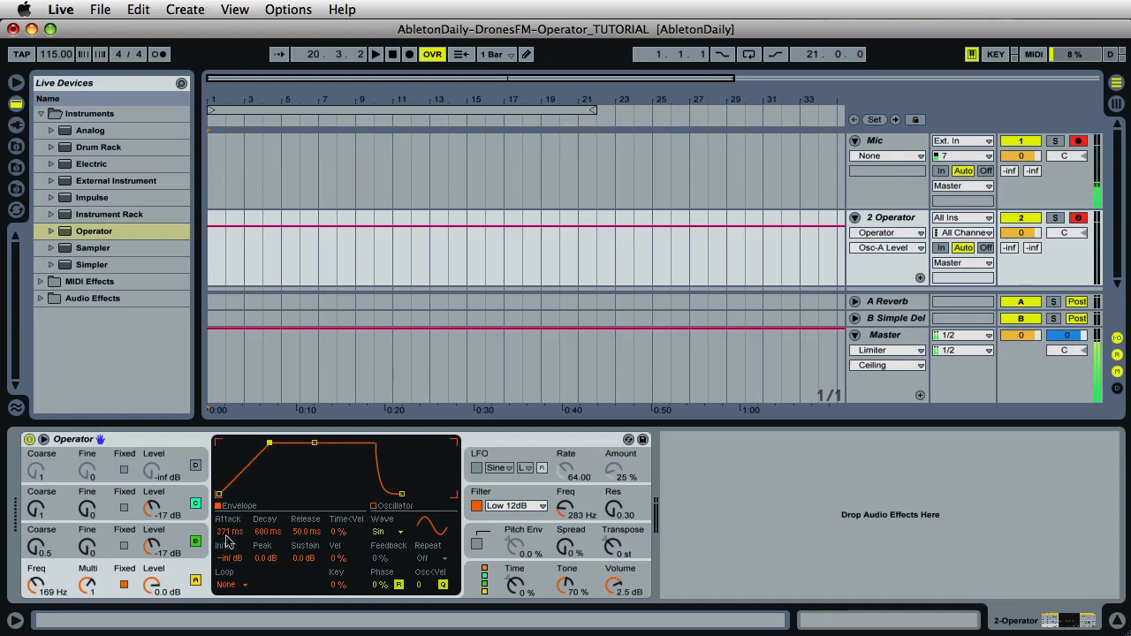
pyautogui.click(226, 533)
pyautogui.moveTo(226, 537); pyautogui.dragTo(229, 537)
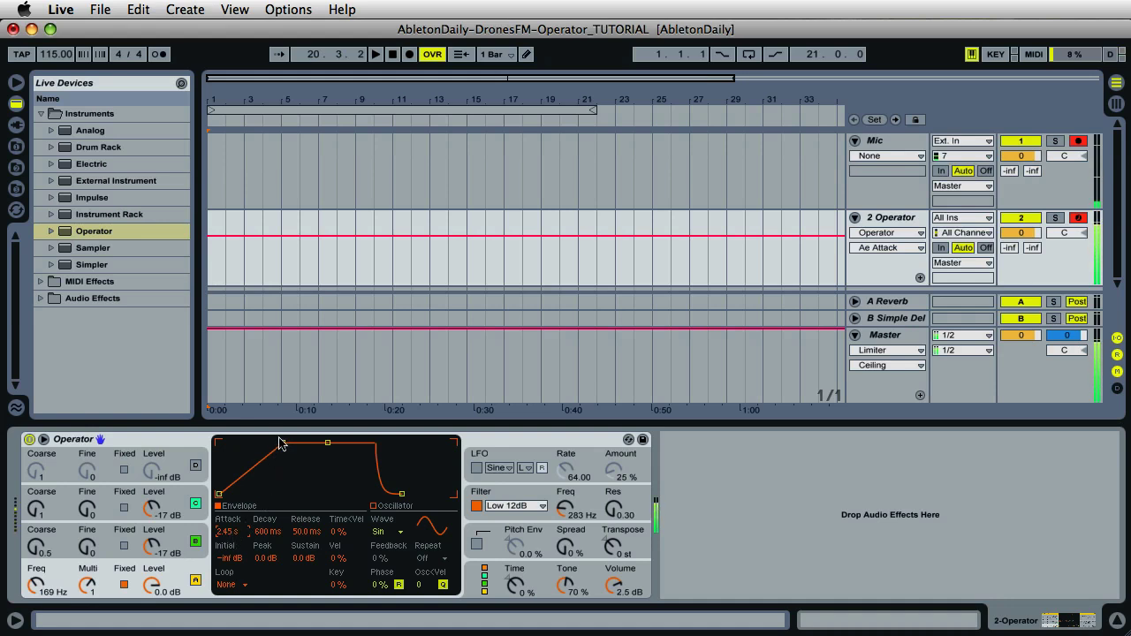
pyautogui.moveTo(282, 443); pyautogui.dragTo(220, 446)
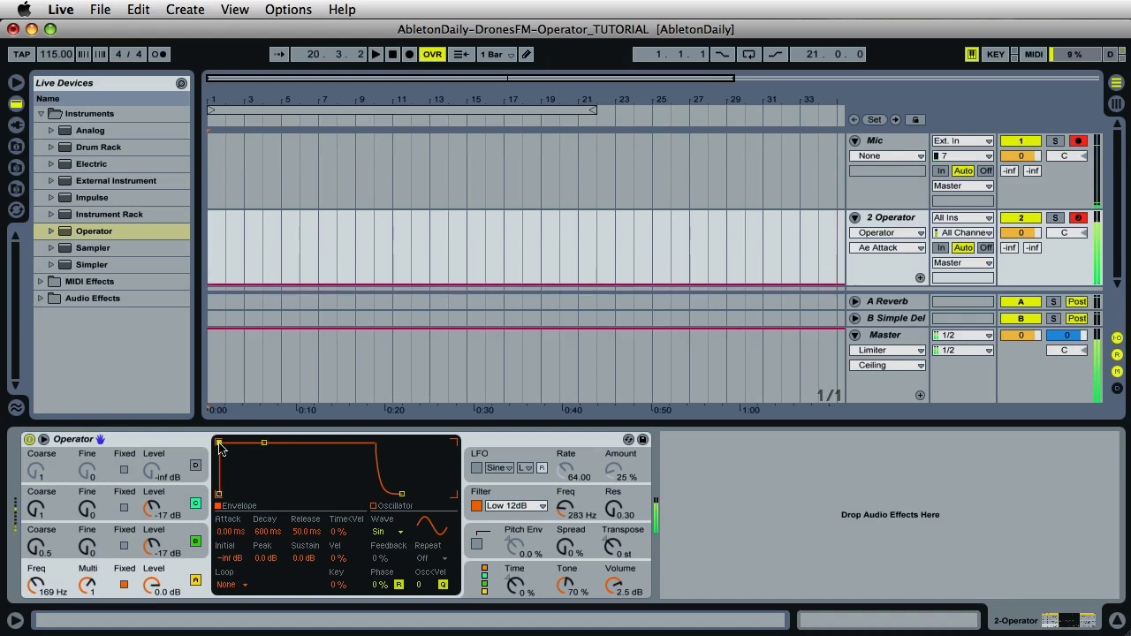
pyautogui.moveTo(220, 447); pyautogui.dragTo(282, 442)
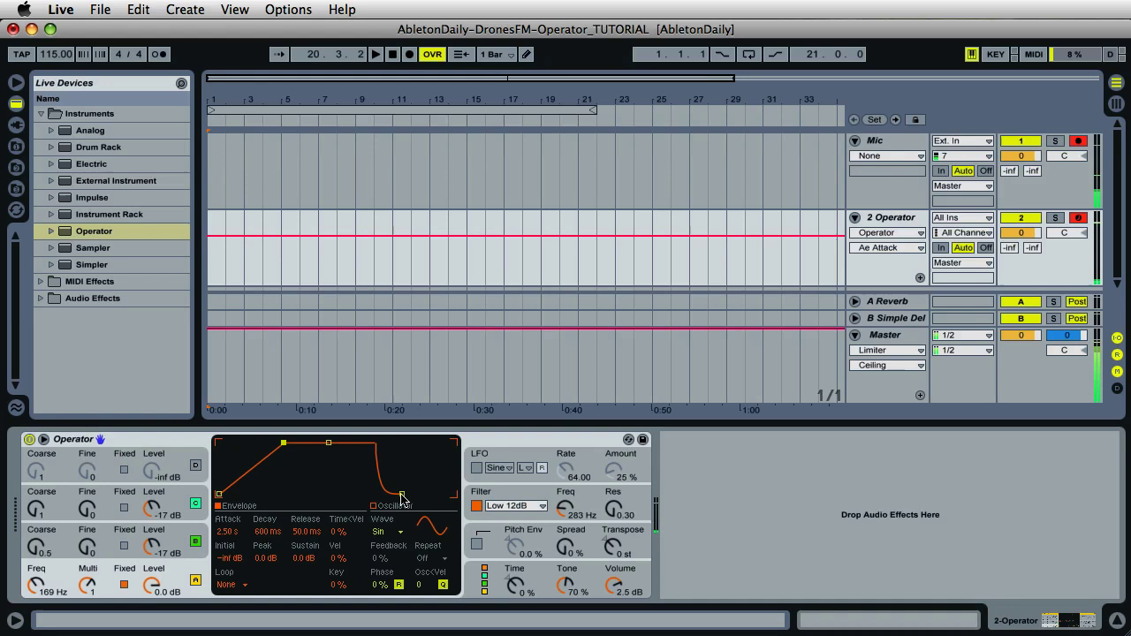
pyautogui.moveTo(402, 495); pyautogui.dragTo(437, 495)
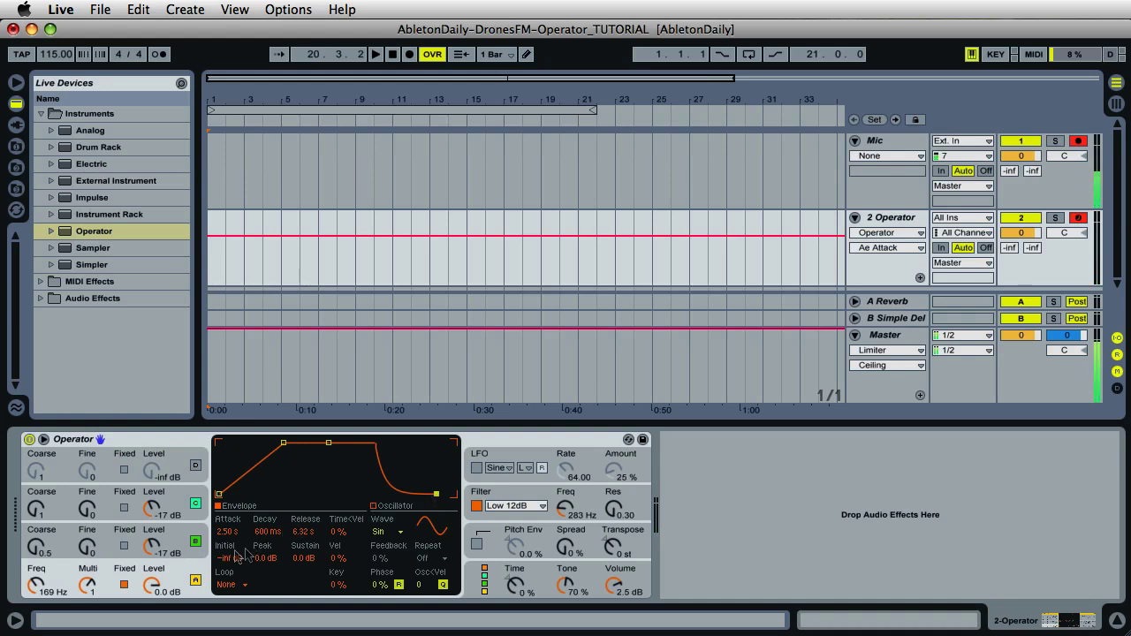
# Lengthen the envelope attack and release for oscillators B and C, stretching the release to 8.12 s
pyautogui.click(182, 542)
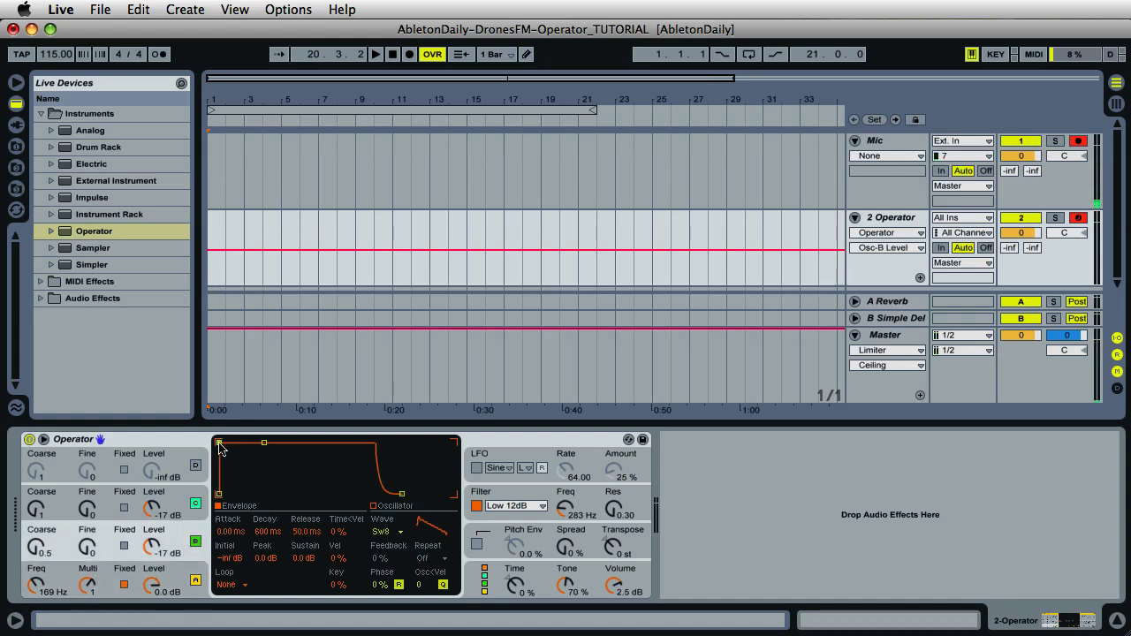
pyautogui.moveTo(219, 443); pyautogui.dragTo(281, 446)
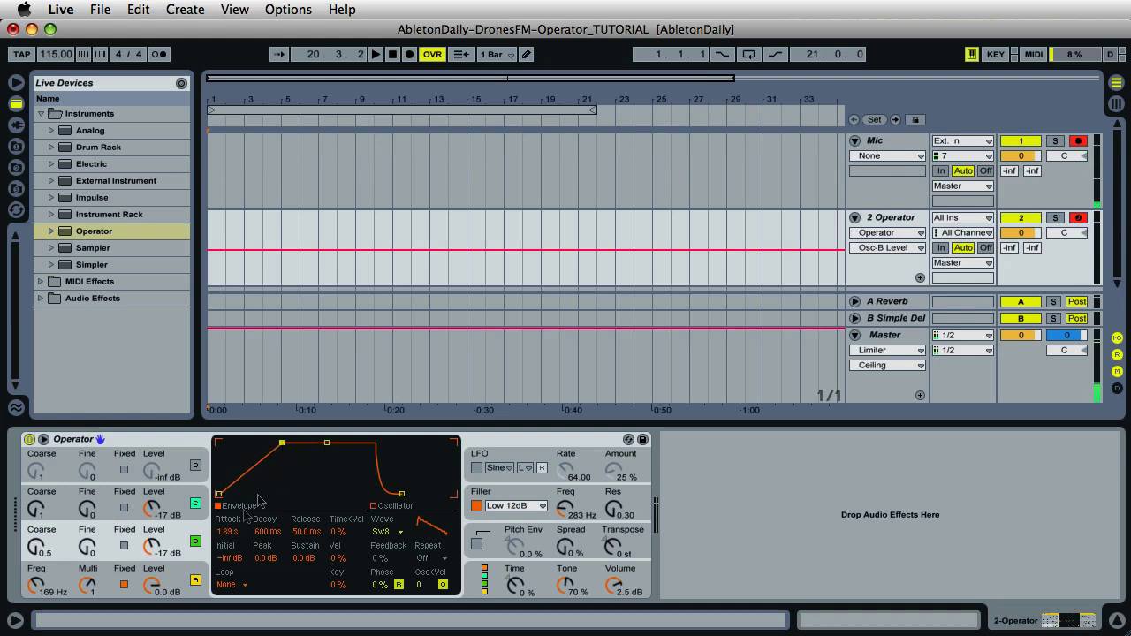
pyautogui.click(176, 541)
pyautogui.moveTo(402, 497); pyautogui.dragTo(435, 497)
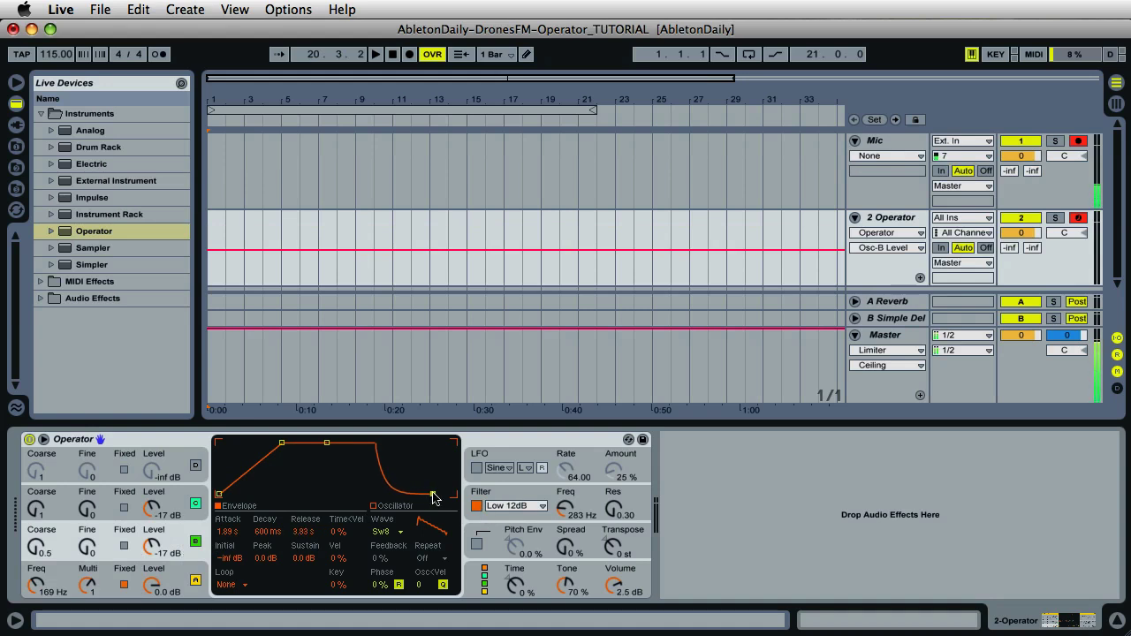
pyautogui.click(181, 501)
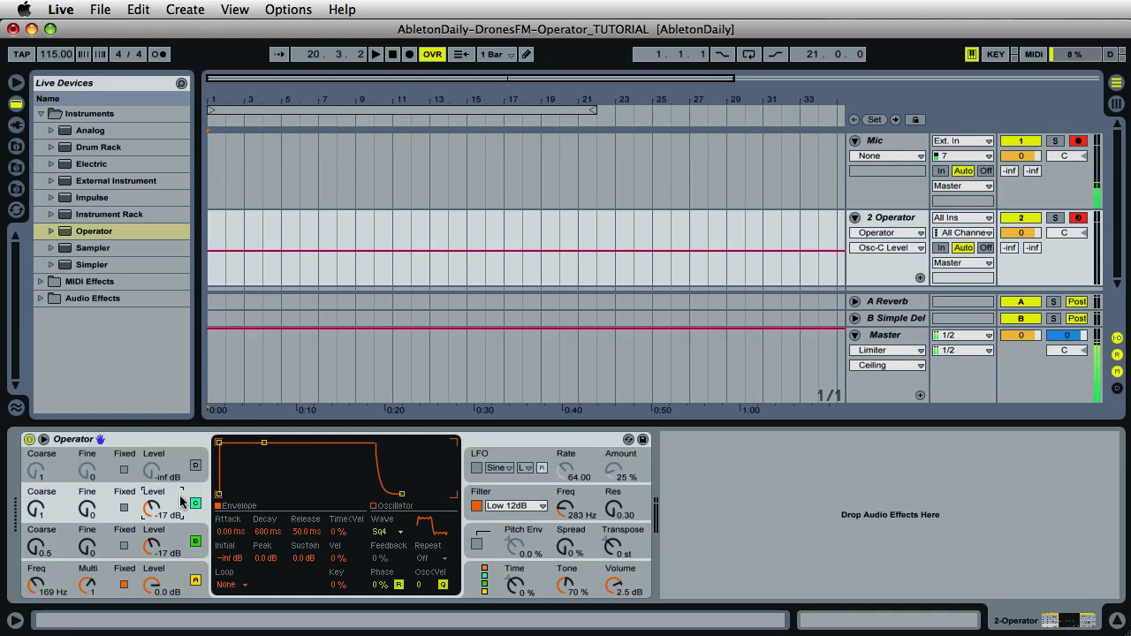
pyautogui.moveTo(219, 443); pyautogui.dragTo(284, 442)
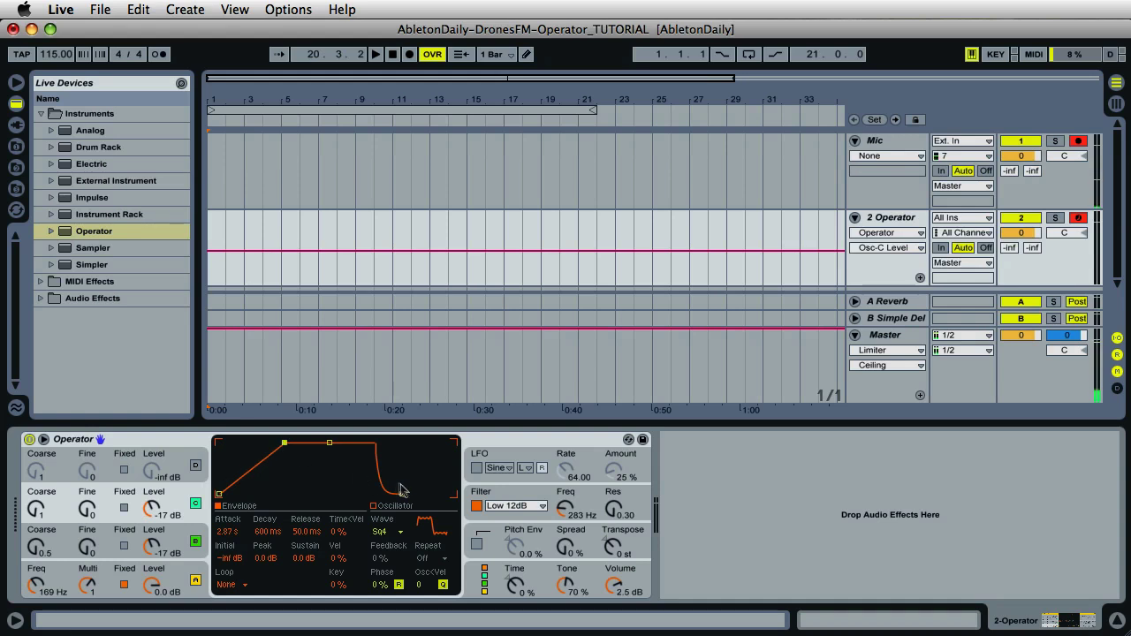
pyautogui.moveTo(405, 495); pyautogui.dragTo(439, 498)
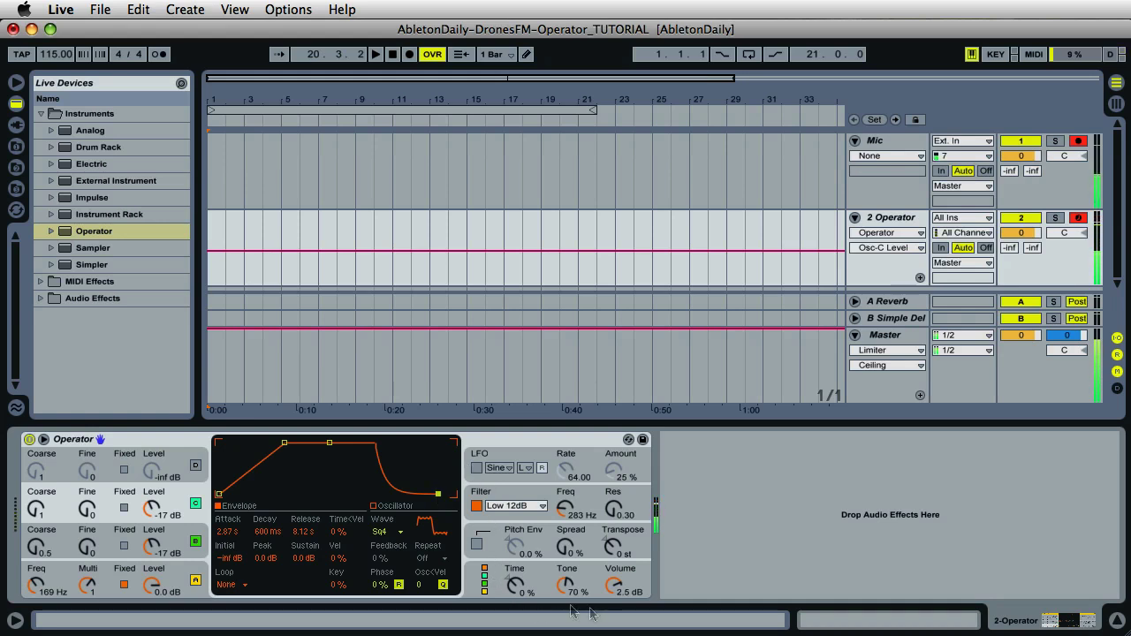
# Lower Operator's overall volume to -7.3 dB on its global settings page
pyautogui.click(616, 587)
pyautogui.moveTo(616, 590); pyautogui.dragTo(616, 590)
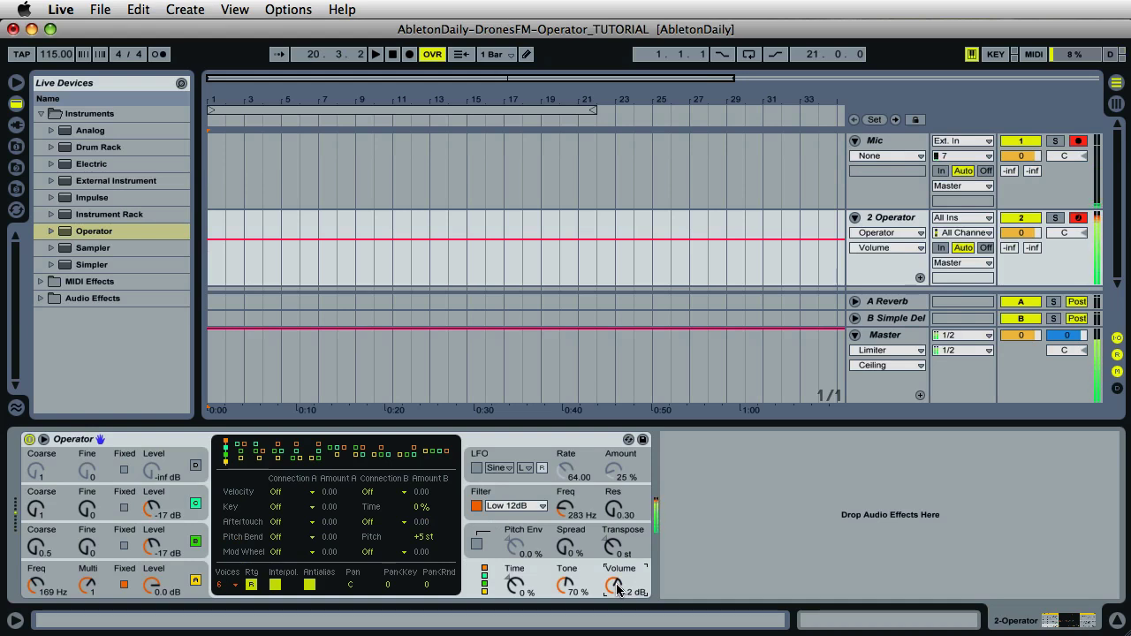
pyautogui.moveTo(616, 590); pyautogui.dragTo(616, 589)
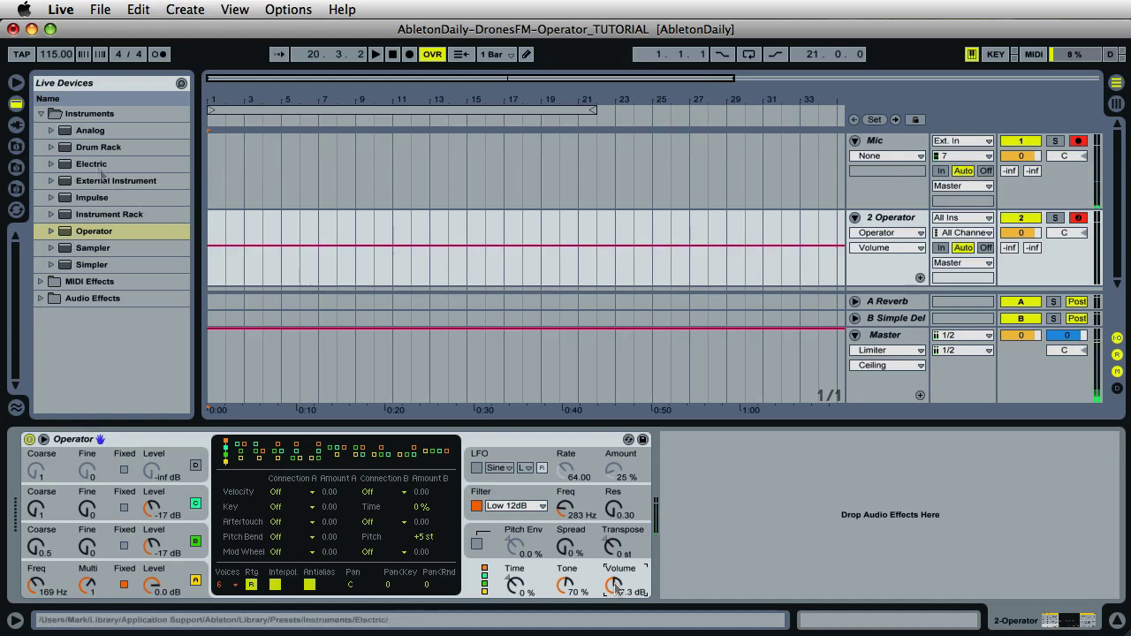
# Add a Utility device from Audio Effects after Operator in the chain
pyautogui.click(38, 113)
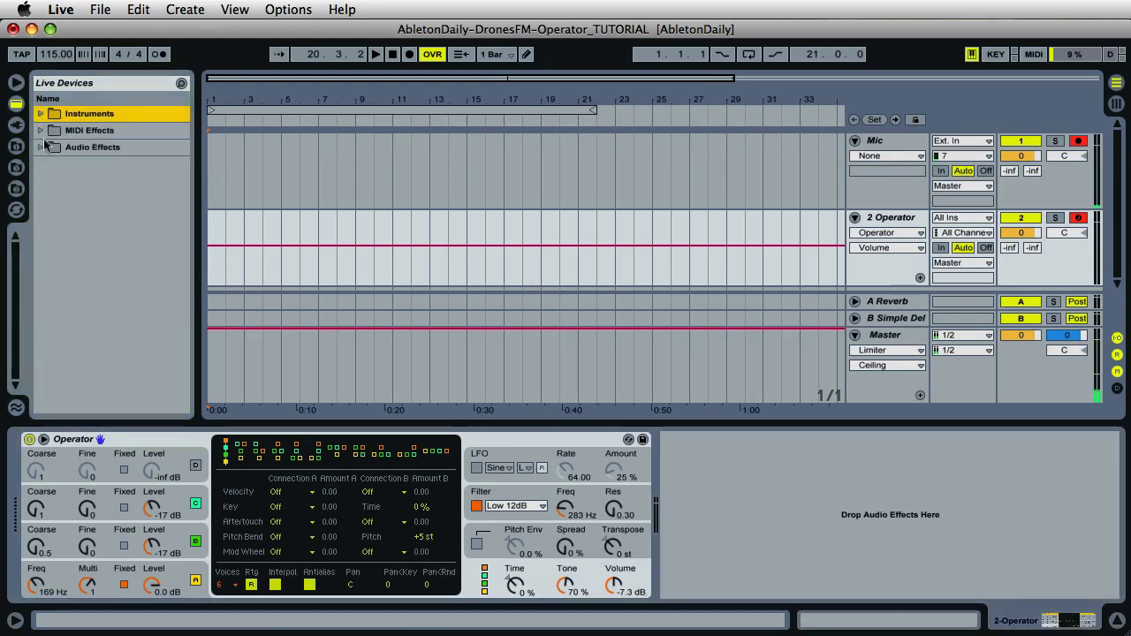
pyautogui.click(38, 147)
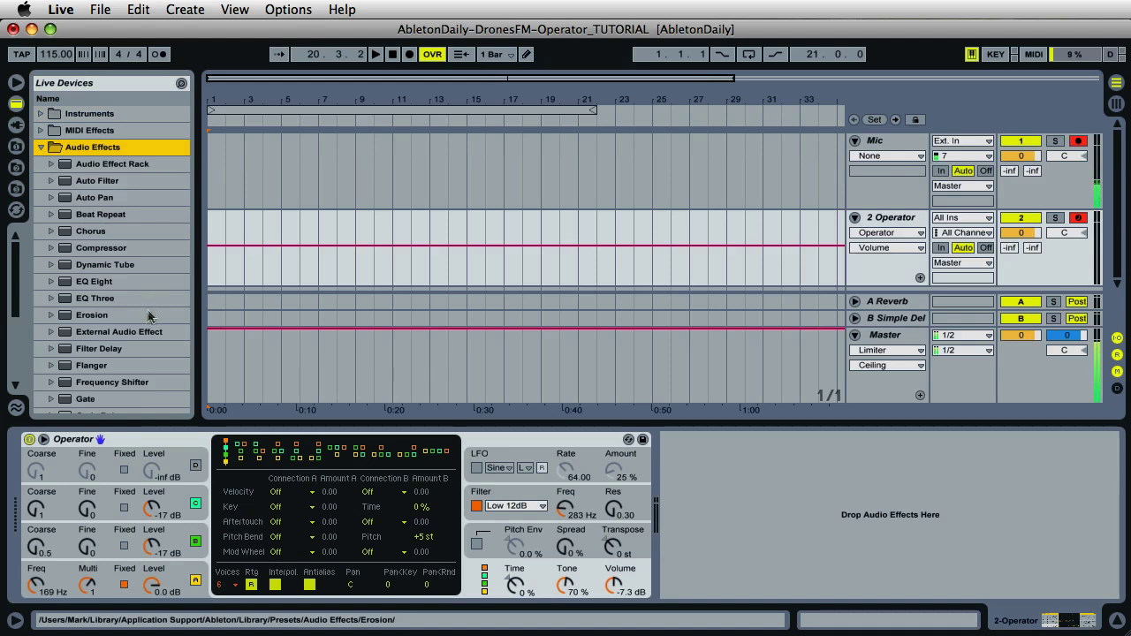
pyautogui.scroll(-5, 146, 315)
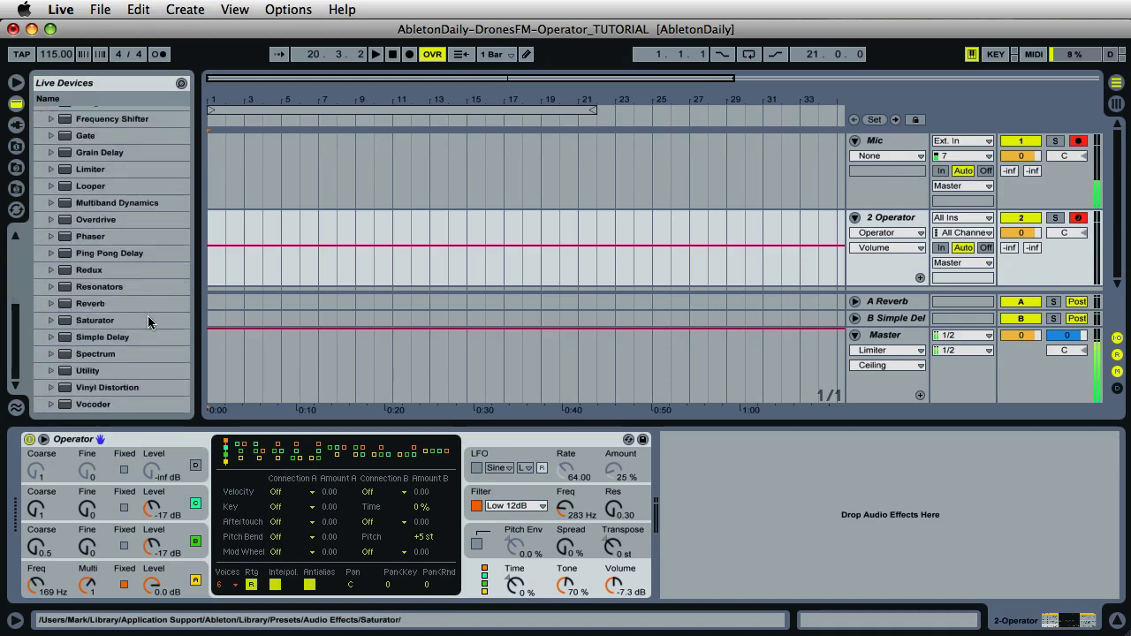
pyautogui.click(67, 373)
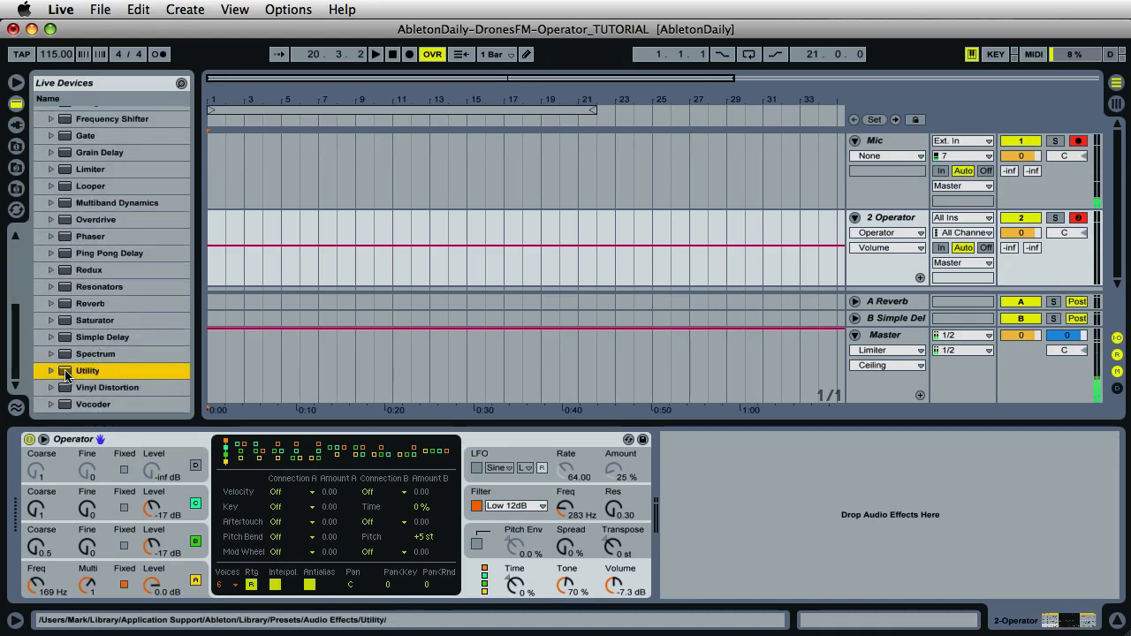
pyautogui.moveTo(63, 373); pyautogui.dragTo(674, 480)
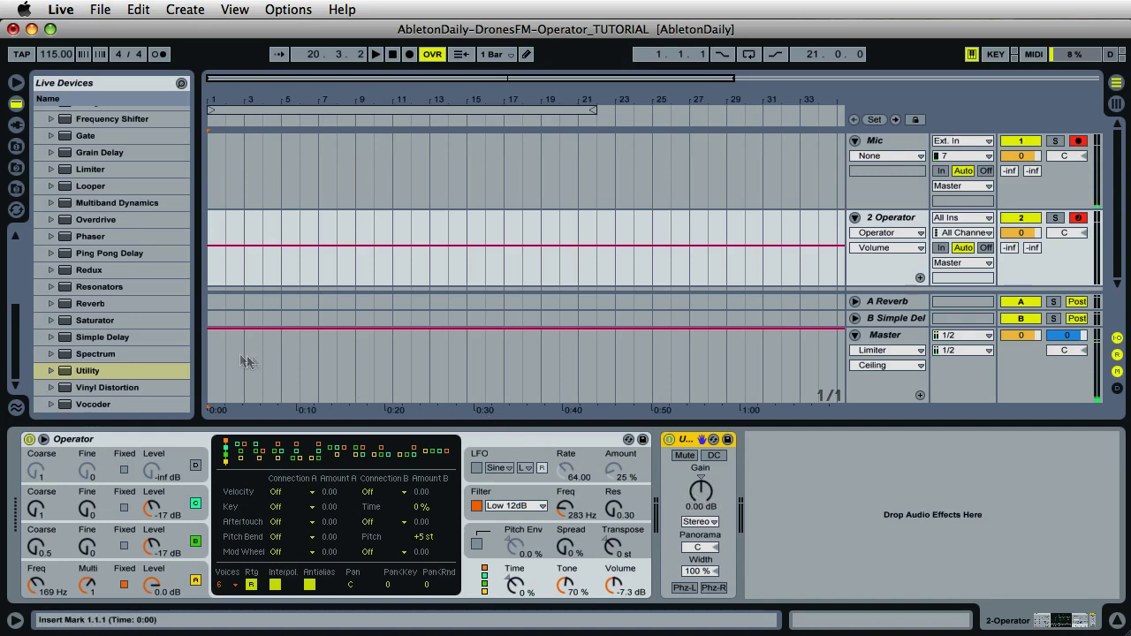
# Add EQ Eight after Utility, removing a Reverb that was briefly inserted
pyautogui.click(118, 304)
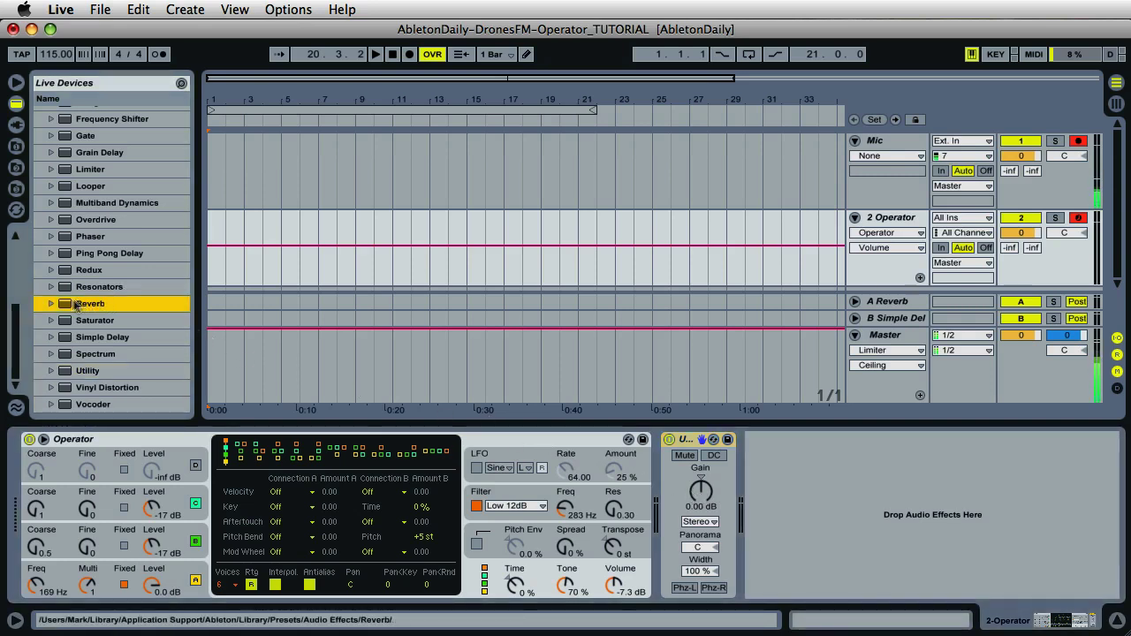
pyautogui.moveTo(66, 304); pyautogui.dragTo(786, 451)
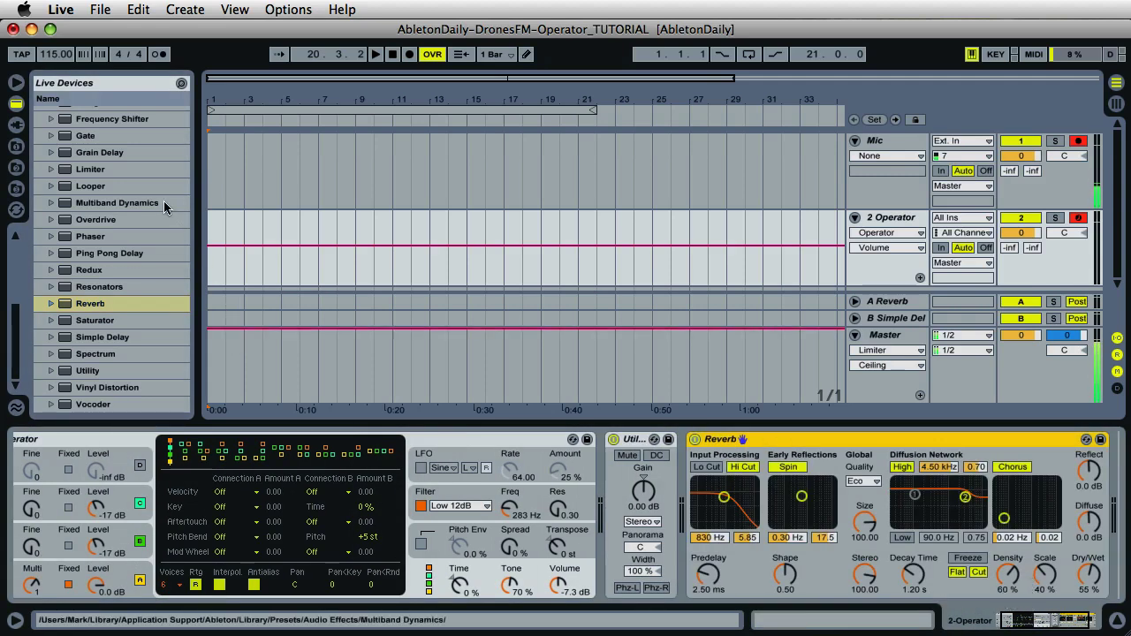
pyautogui.press('Delete')
pyautogui.scroll(3, 132, 151)
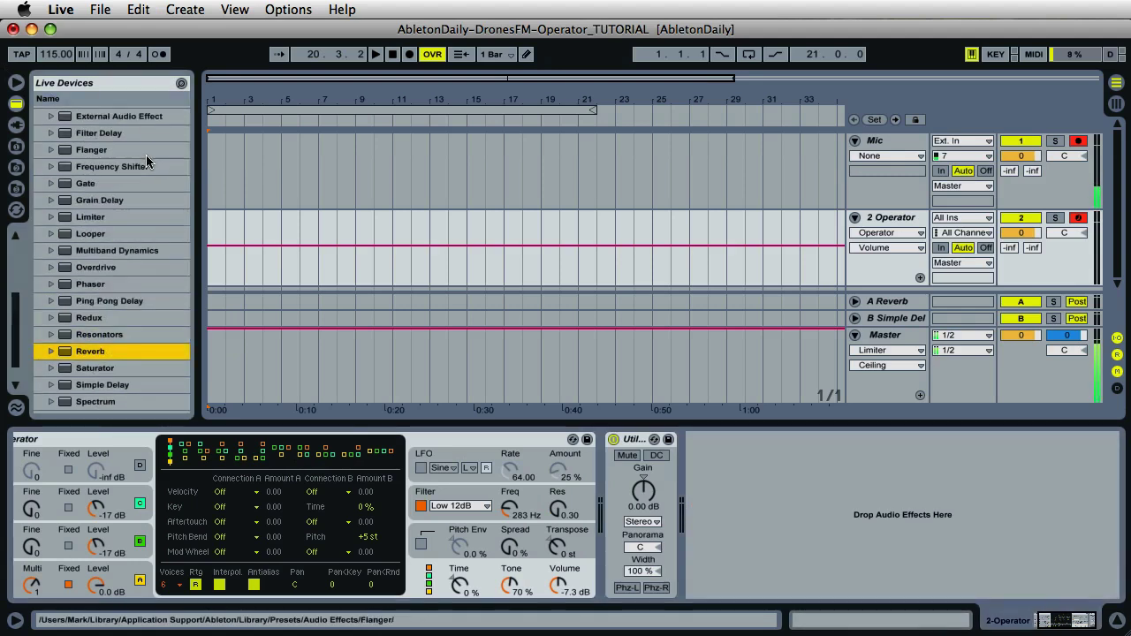
pyautogui.scroll(6, 151, 203)
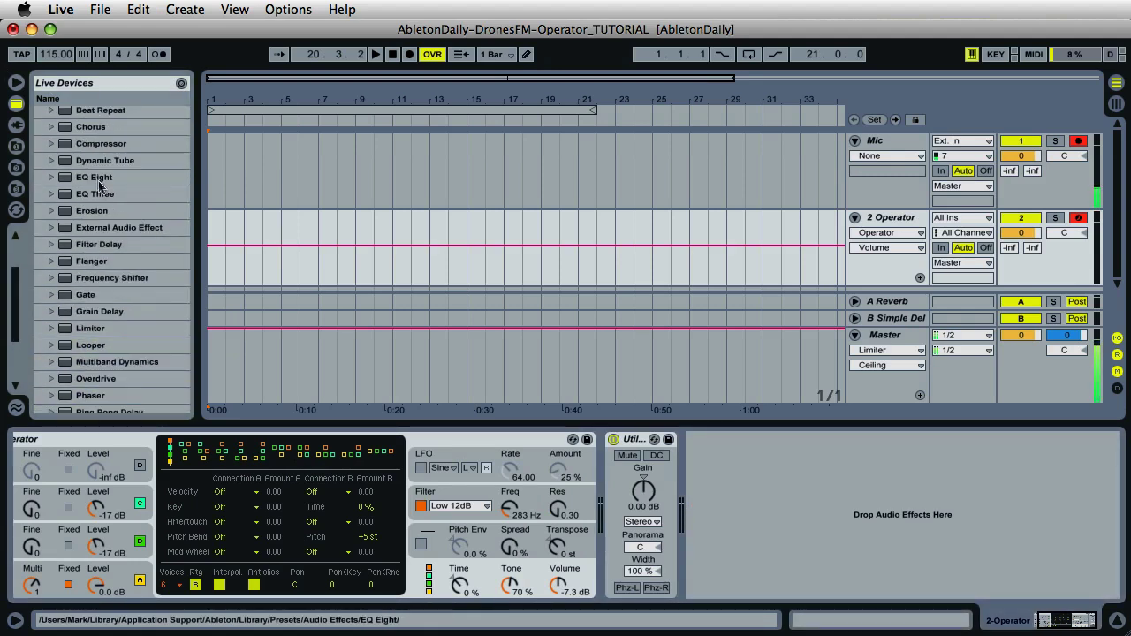
pyautogui.moveTo(99, 181); pyautogui.dragTo(711, 451)
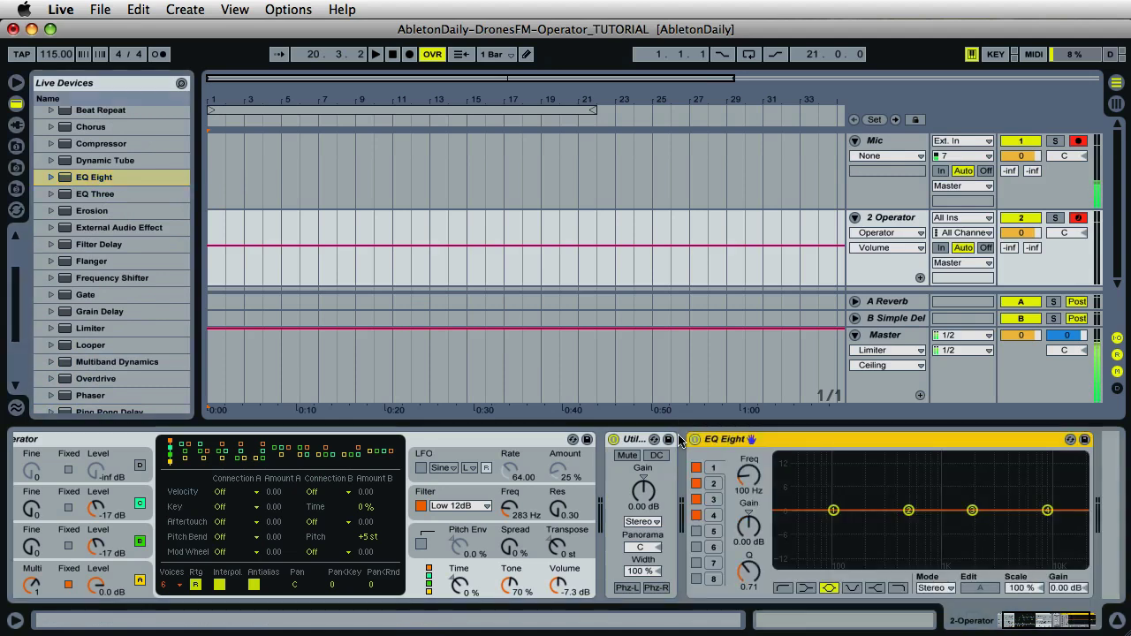
# Make EQ Eight's band 1 a low-cut filter at about 61.9 Hz
pyautogui.click(834, 511)
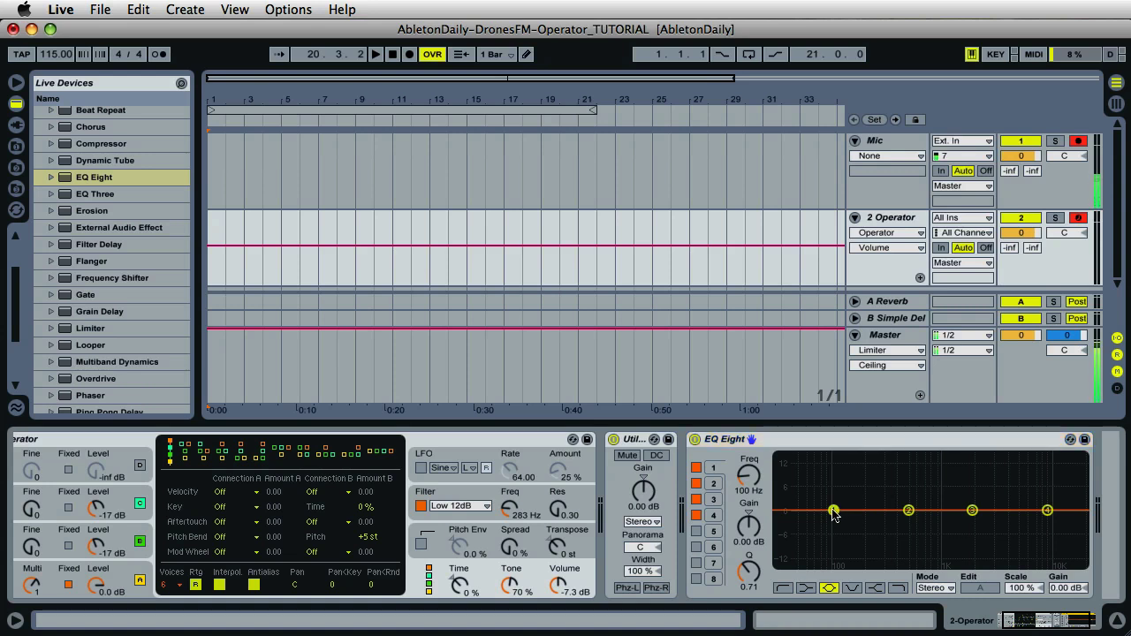
pyautogui.click(782, 588)
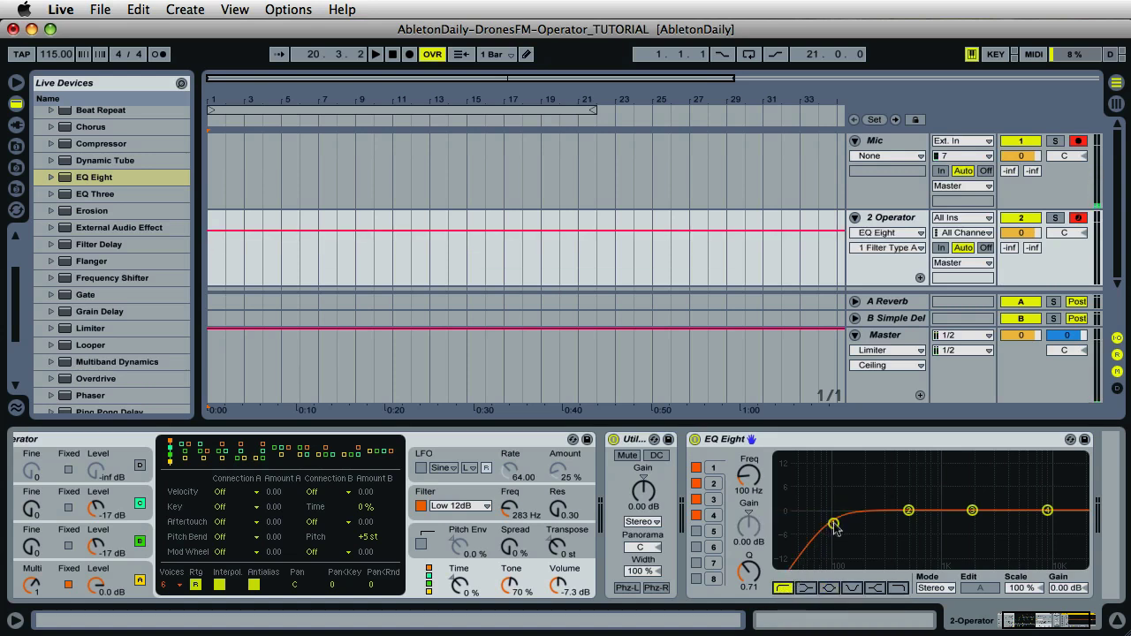
pyautogui.moveTo(835, 527)
pyautogui.mouseDown()
pyautogui.moveTo(804, 525)
pyautogui.moveTo(813, 528)
pyautogui.mouseUp()
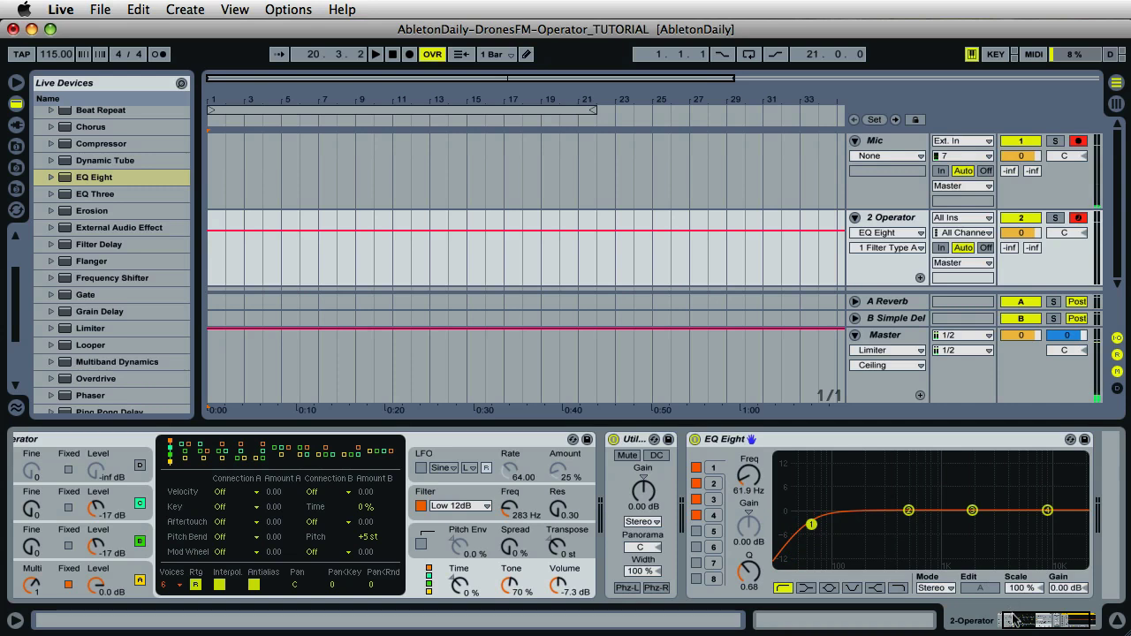
# Scroll the browser back to the Reverb effect and select it
pyautogui.hscroll(2, 707, 513)
pyautogui.scroll(-3, 91, 251)
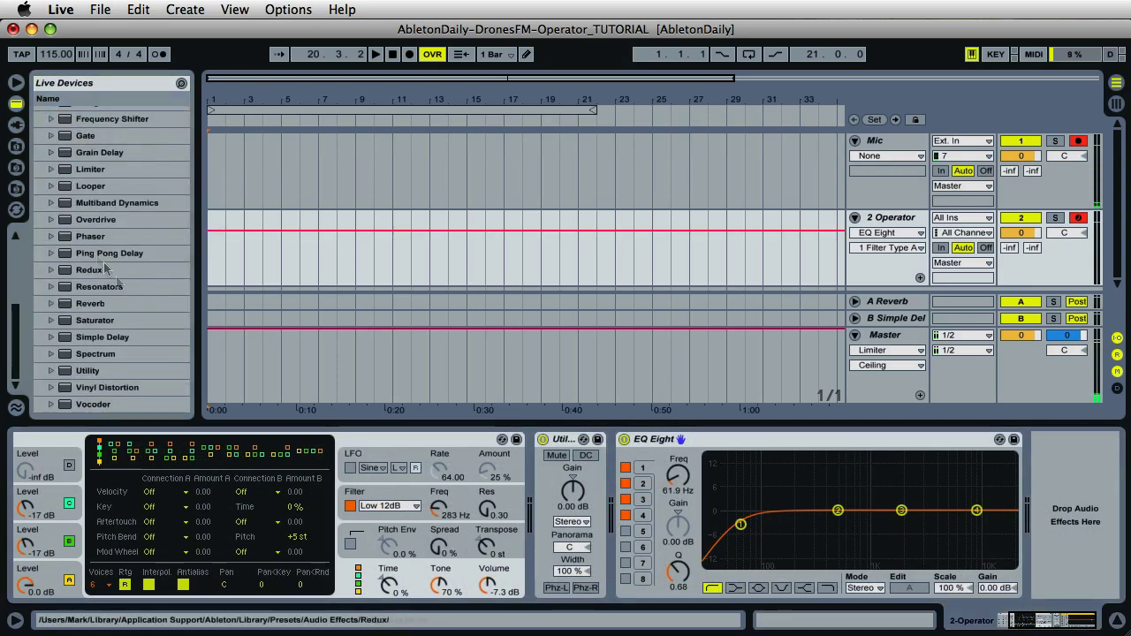
pyautogui.click(73, 305)
# Add Reverb after EQ Eight with its low cut on at 1.48 kHz and High quality
pyautogui.moveTo(69, 305); pyautogui.dragTo(1003, 467)
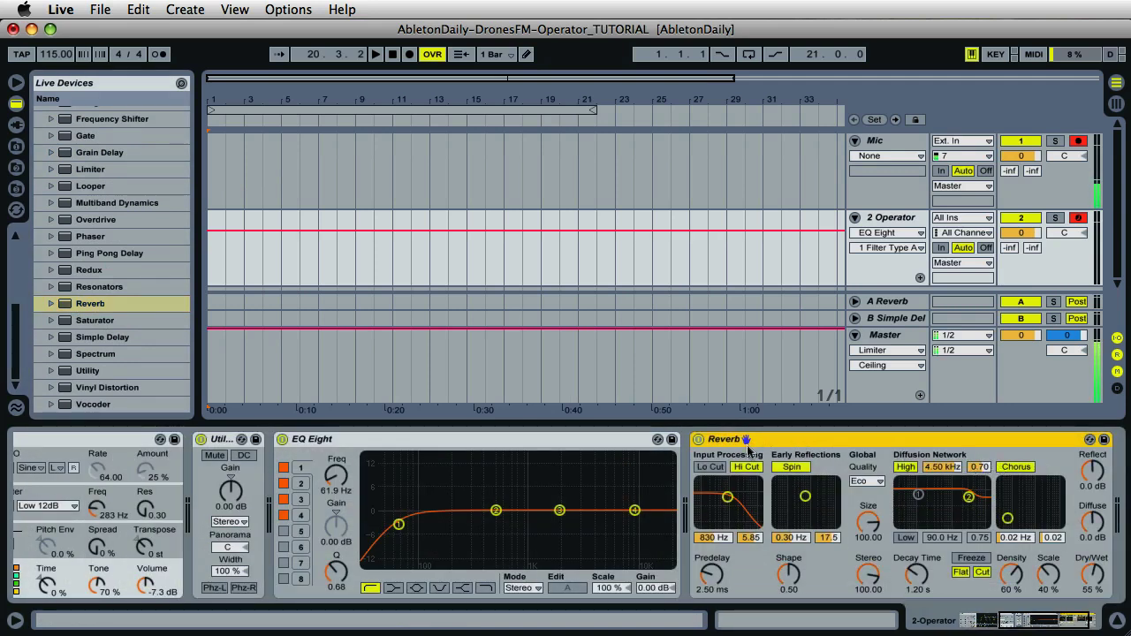
pyautogui.click(713, 473)
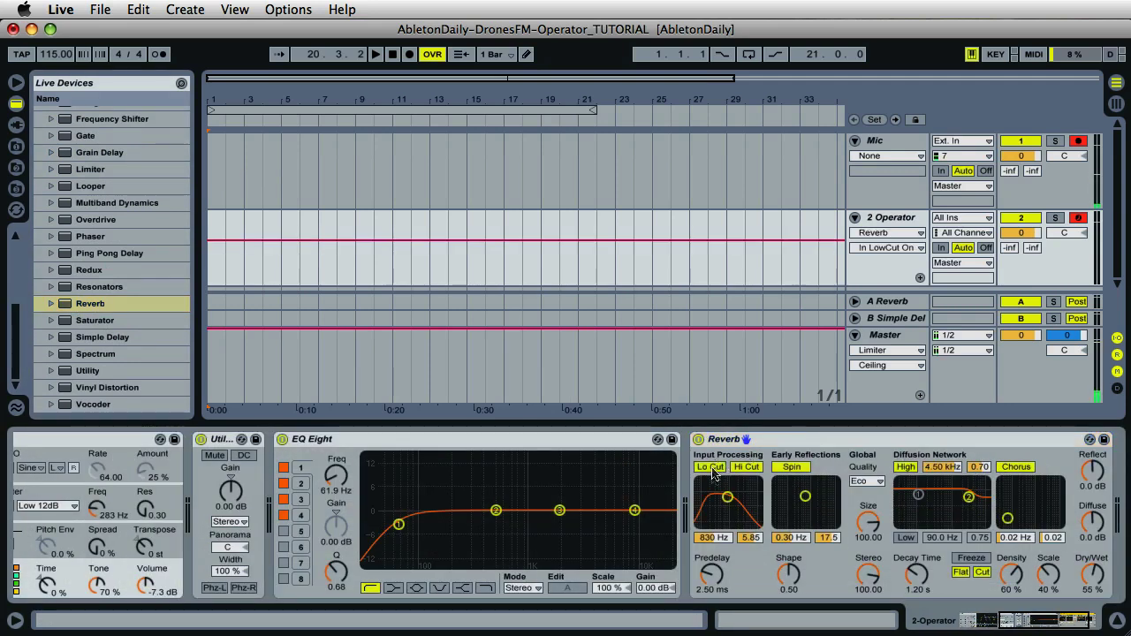
pyautogui.moveTo(727, 498); pyautogui.dragTo(733, 497)
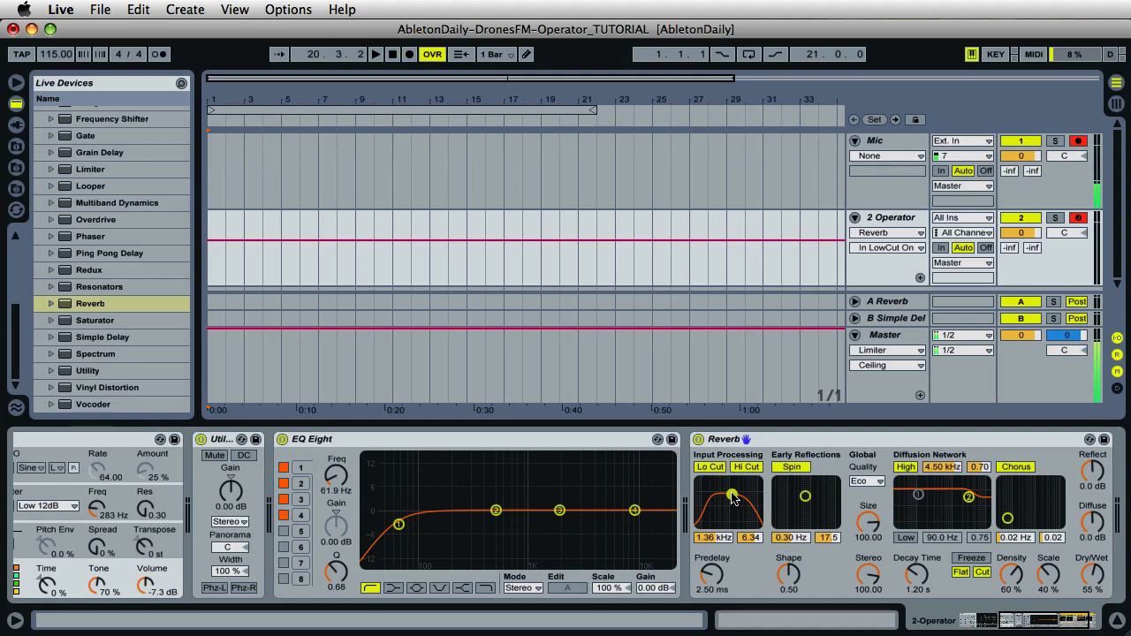
pyautogui.moveTo(732, 496); pyautogui.dragTo(734, 494)
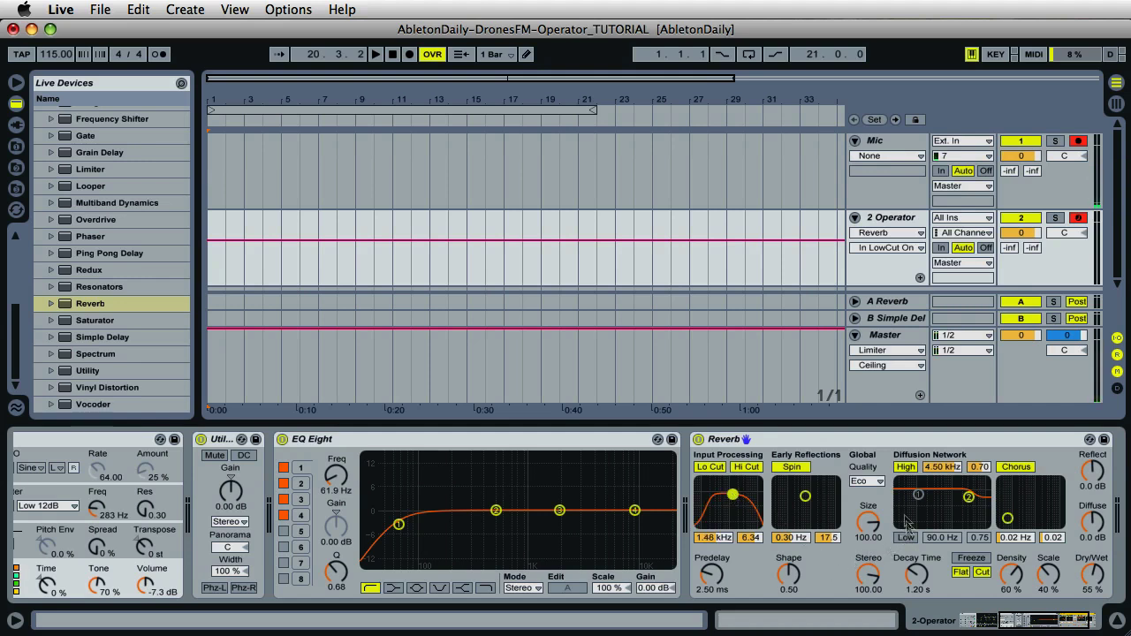
pyautogui.click(877, 482)
pyautogui.click(868, 520)
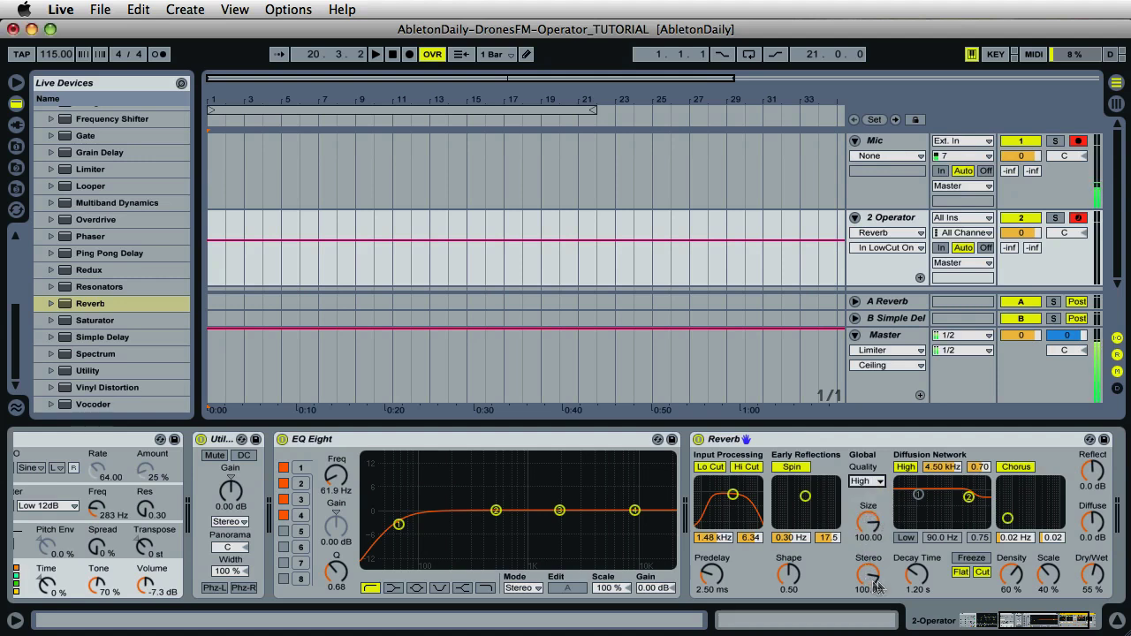
# Set Reverb decay to 16.1 s and dry/wet to 87%, and lower Operator to -8.9 dB
pyautogui.click(913, 578)
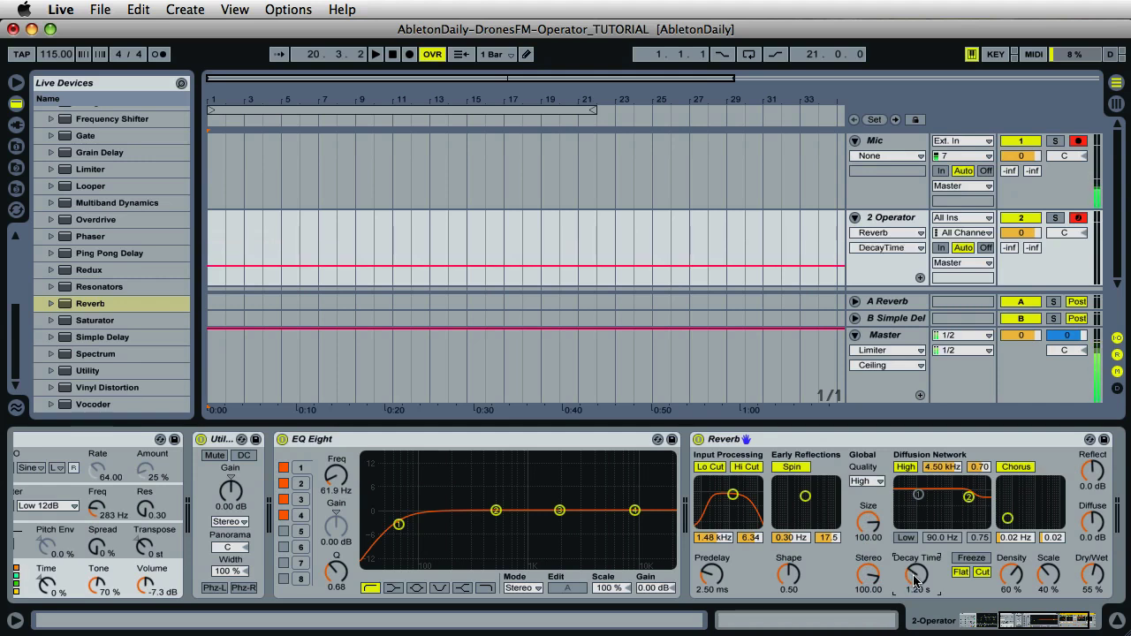
pyautogui.moveTo(916, 579); pyautogui.dragTo(917, 578)
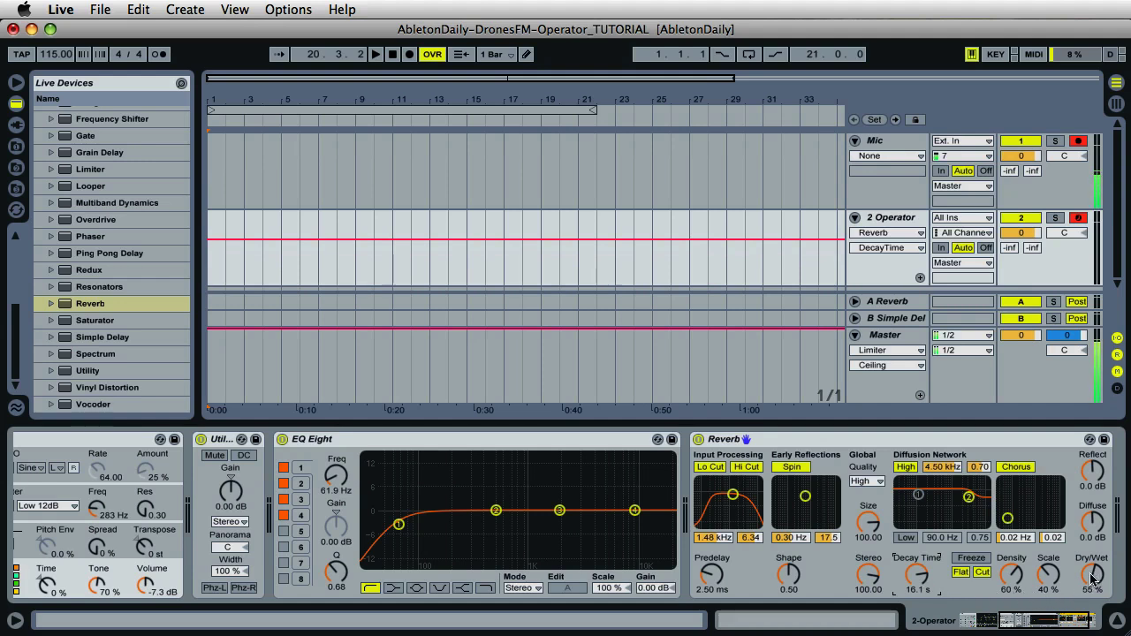
pyautogui.moveTo(1092, 577)
pyautogui.mouseDown()
pyautogui.moveTo(1092, 543)
pyautogui.moveTo(1094, 580)
pyautogui.mouseUp()
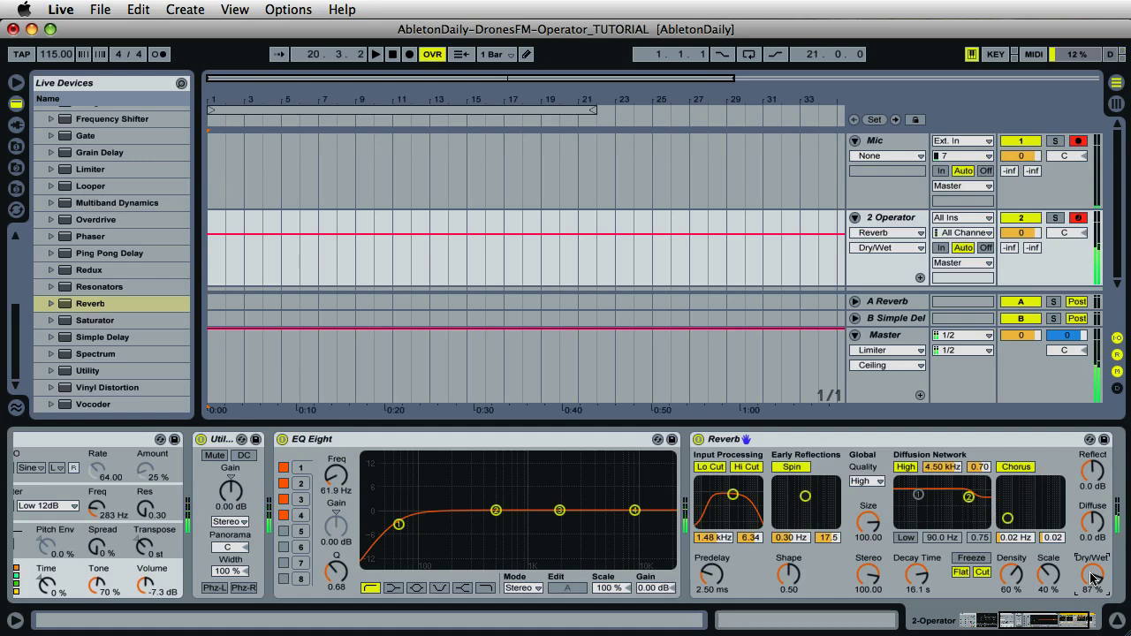
pyautogui.moveTo(146, 585); pyautogui.dragTo(145, 592)
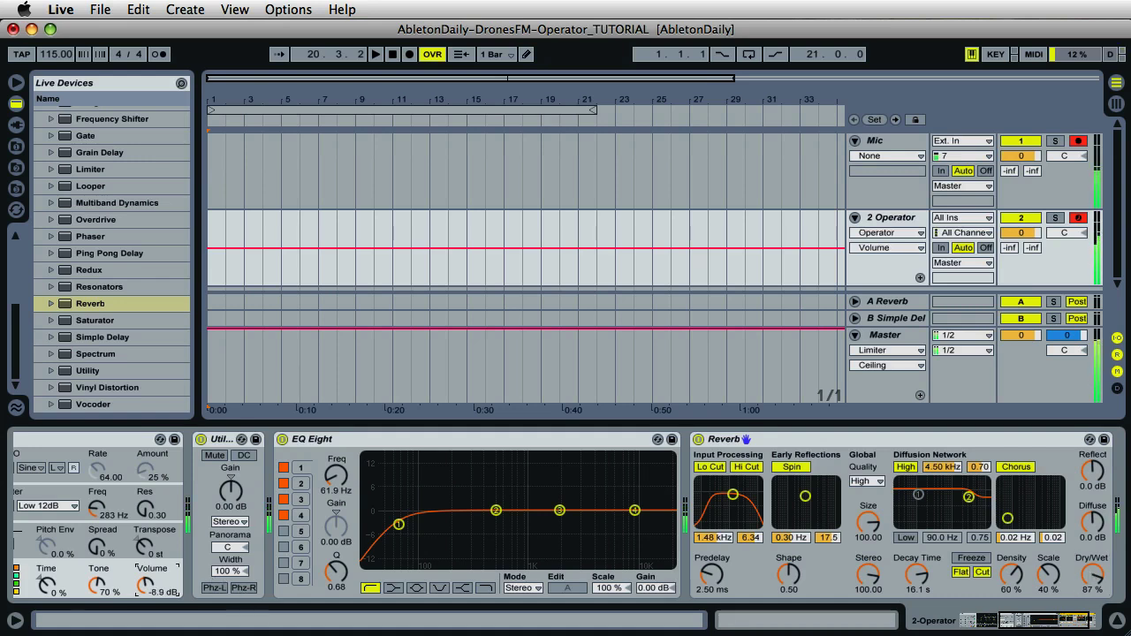
pyautogui.click(1025, 623)
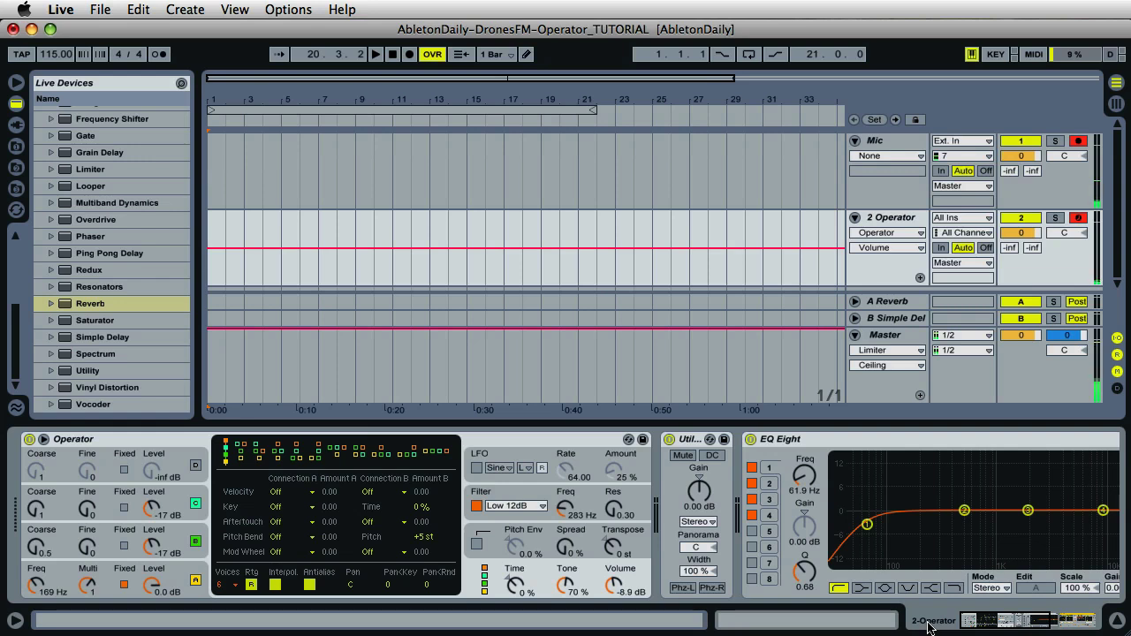
# Select Operator's oscillator A section to show its settings and envelope
pyautogui.click(55, 581)
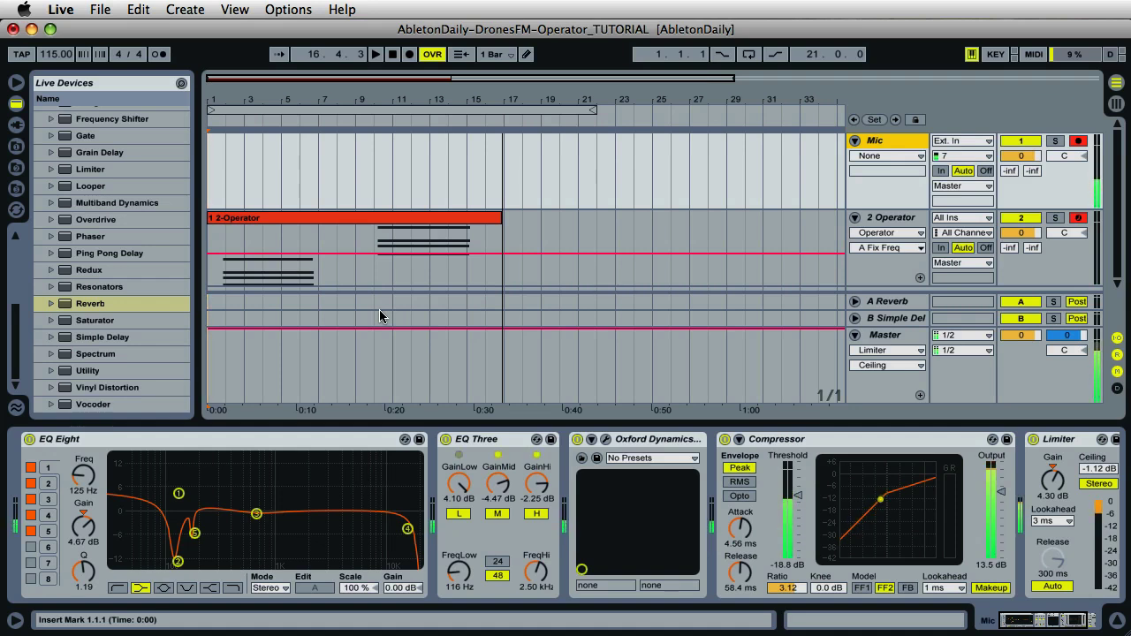
# Start playback from the beginning with the 2 Operator track's devices shown
pyautogui.click(393, 54)
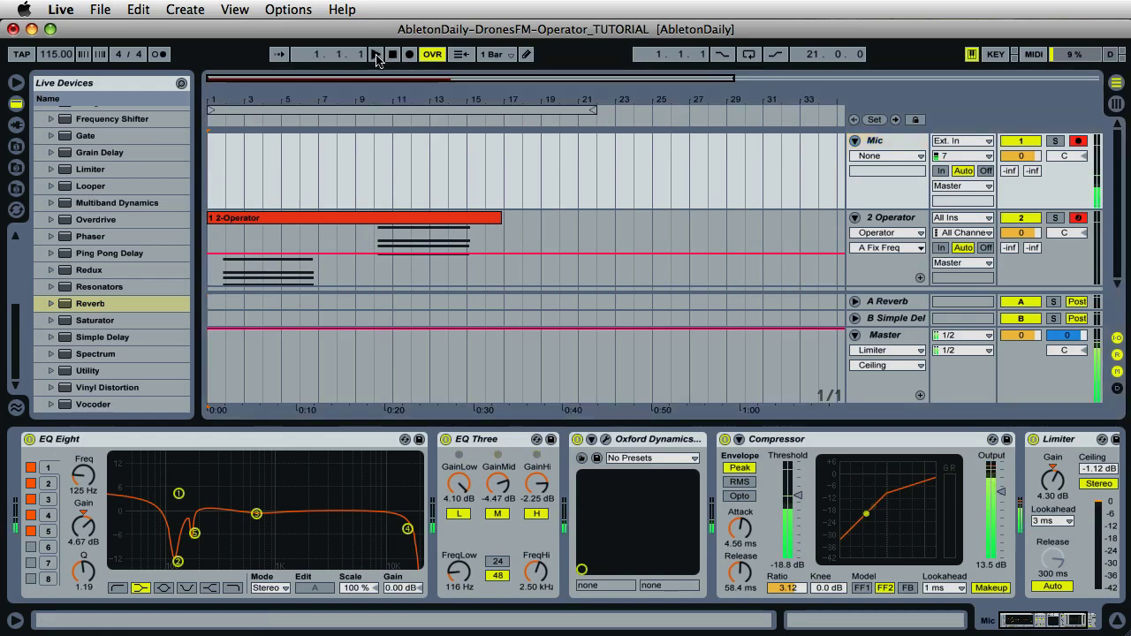
pyautogui.click(376, 55)
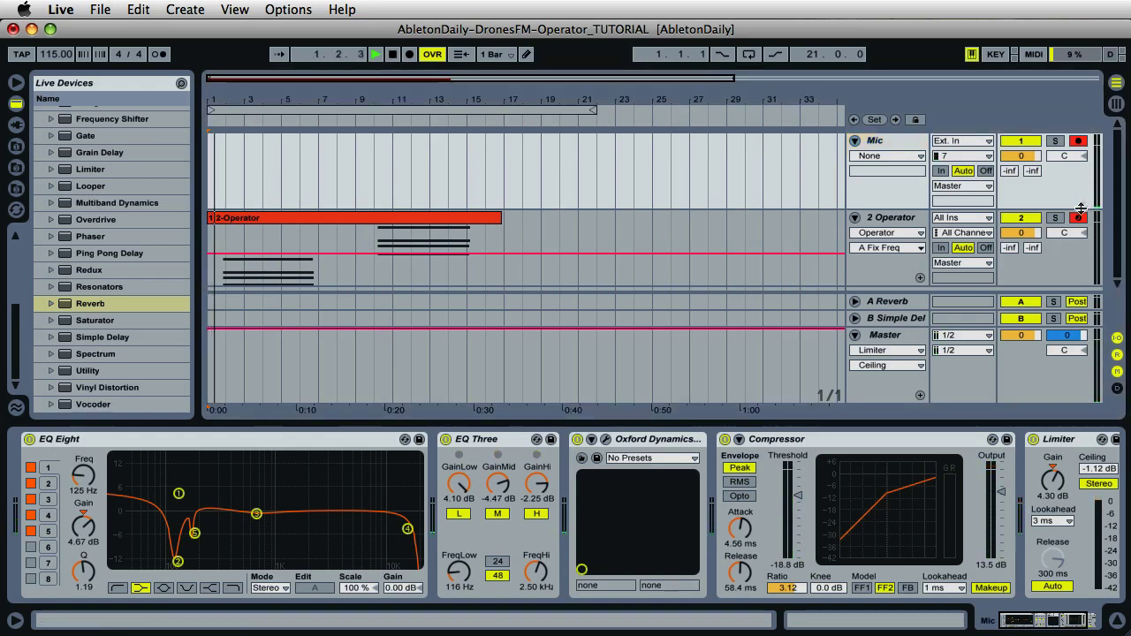
pyautogui.click(1080, 221)
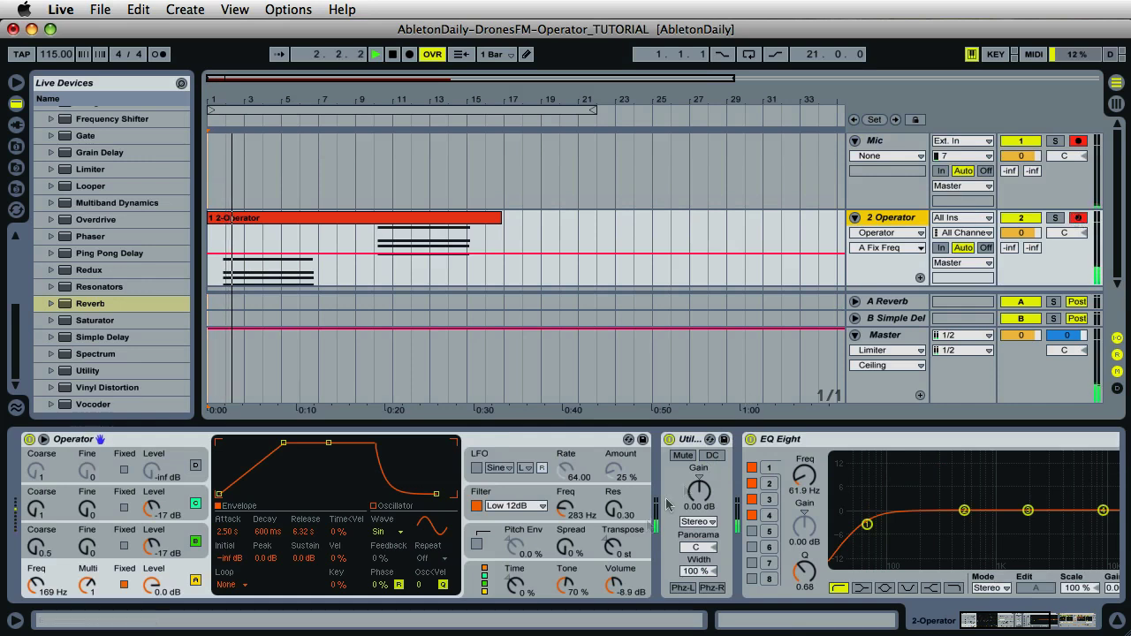
# Lower Operator's volume to -3.2 dB, stop playback, and target A Fix Freq for automation
pyautogui.click(616, 588)
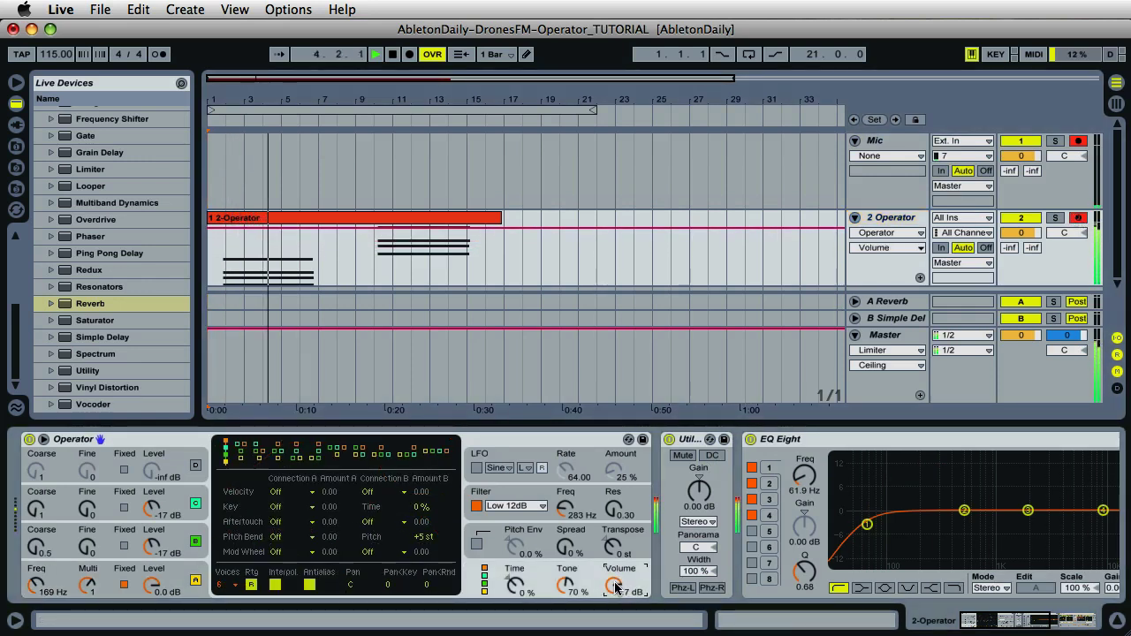
pyautogui.scroll(-3, 616, 588)
pyautogui.scroll(-3, 616, 588)
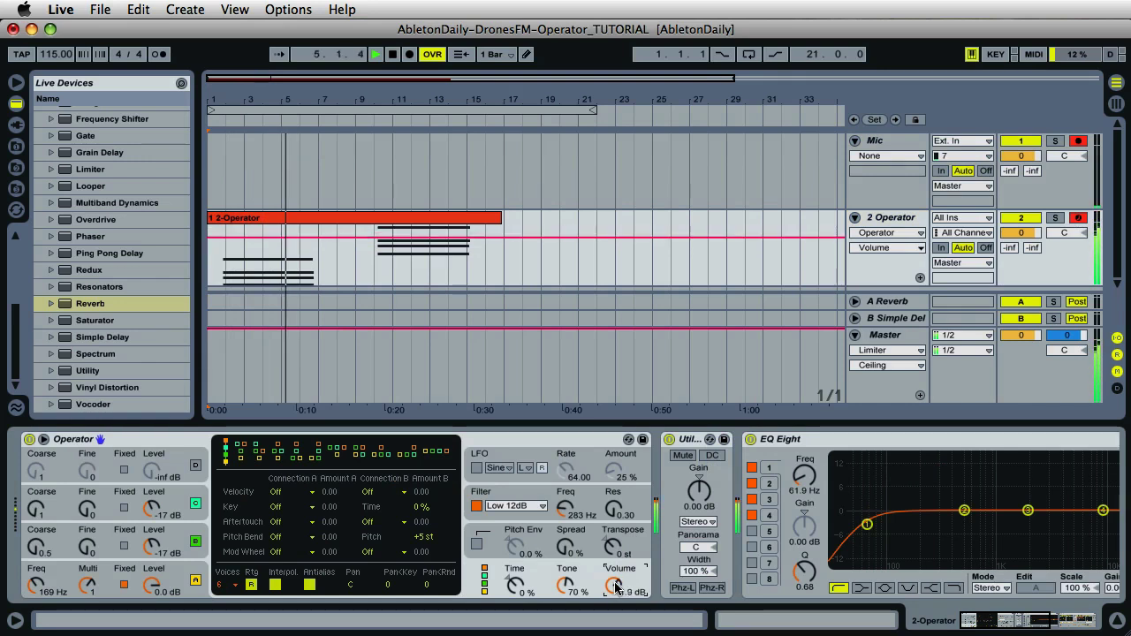
pyautogui.click(394, 54)
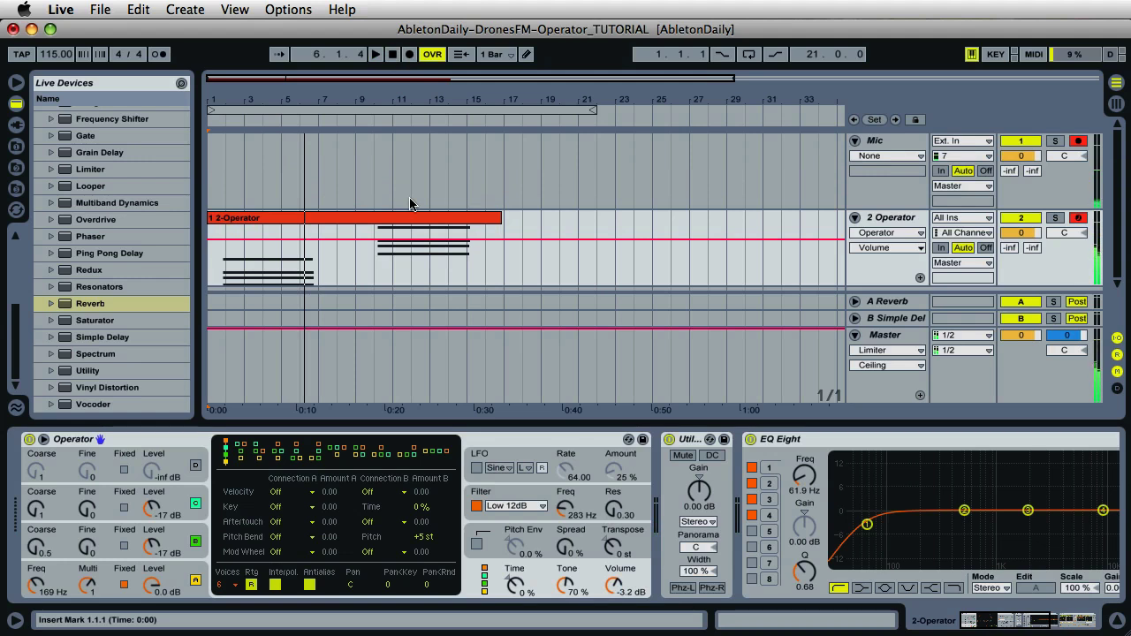
pyautogui.click(33, 595)
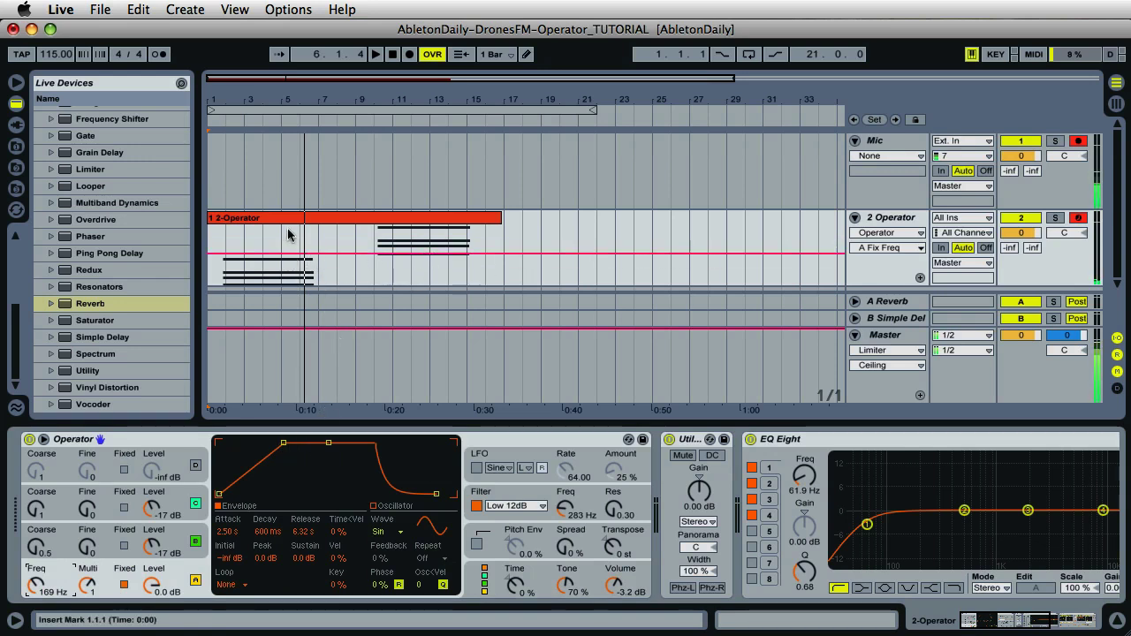
# Add A Fix Freq breakpoints from bar 3, rising to about 153 Hz and dipping to about 74 Hz
pyautogui.click(239, 254)
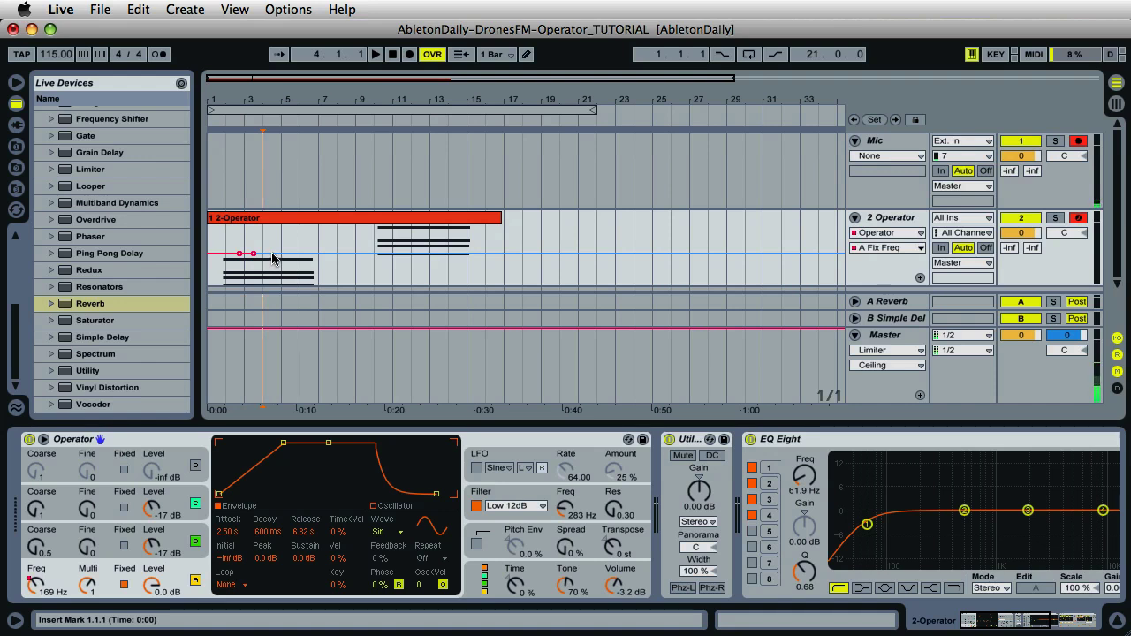
pyautogui.click(254, 255)
pyautogui.moveTo(272, 256)
pyautogui.mouseDown()
pyautogui.moveTo(237, 258)
pyautogui.moveTo(275, 267)
pyautogui.moveTo(253, 255)
pyautogui.mouseUp()
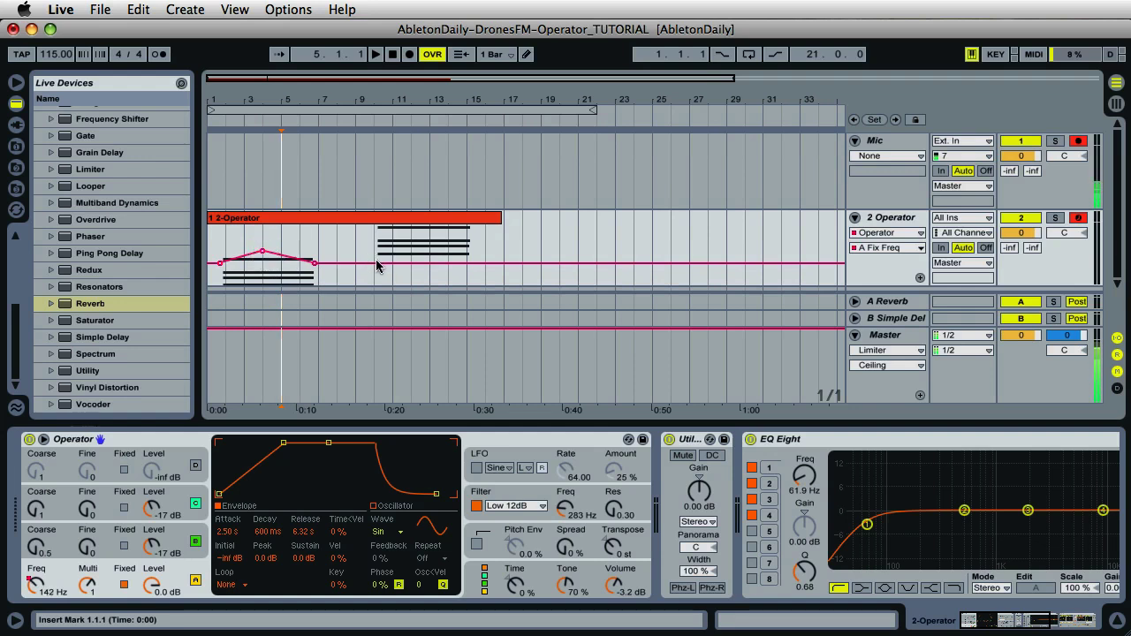
pyautogui.moveTo(378, 262); pyautogui.dragTo(412, 255)
pyautogui.moveTo(497, 263); pyautogui.dragTo(499, 267)
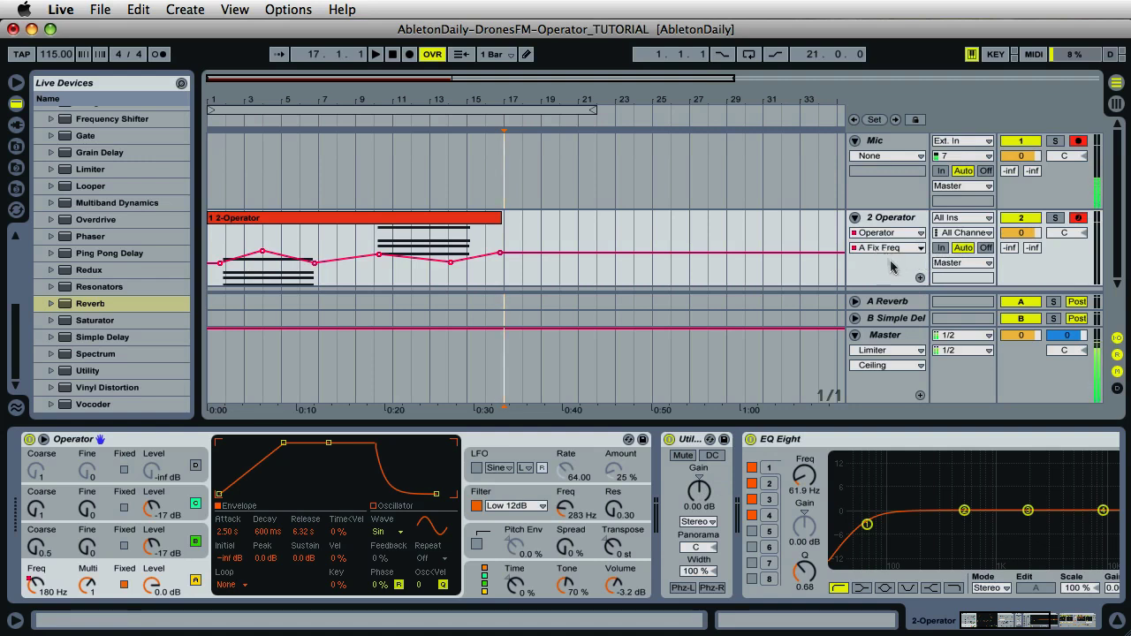
# Choose Utility Gain in the automation chooser and split it and A Fix Freq into separate lanes
pyautogui.click(919, 278)
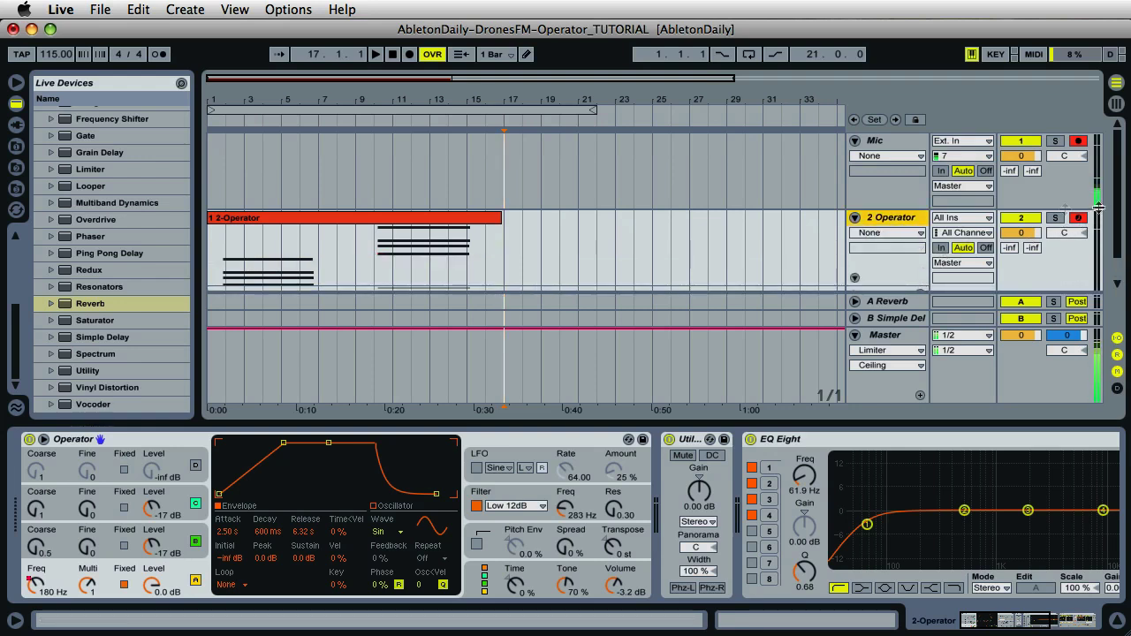
pyautogui.click(836, 237)
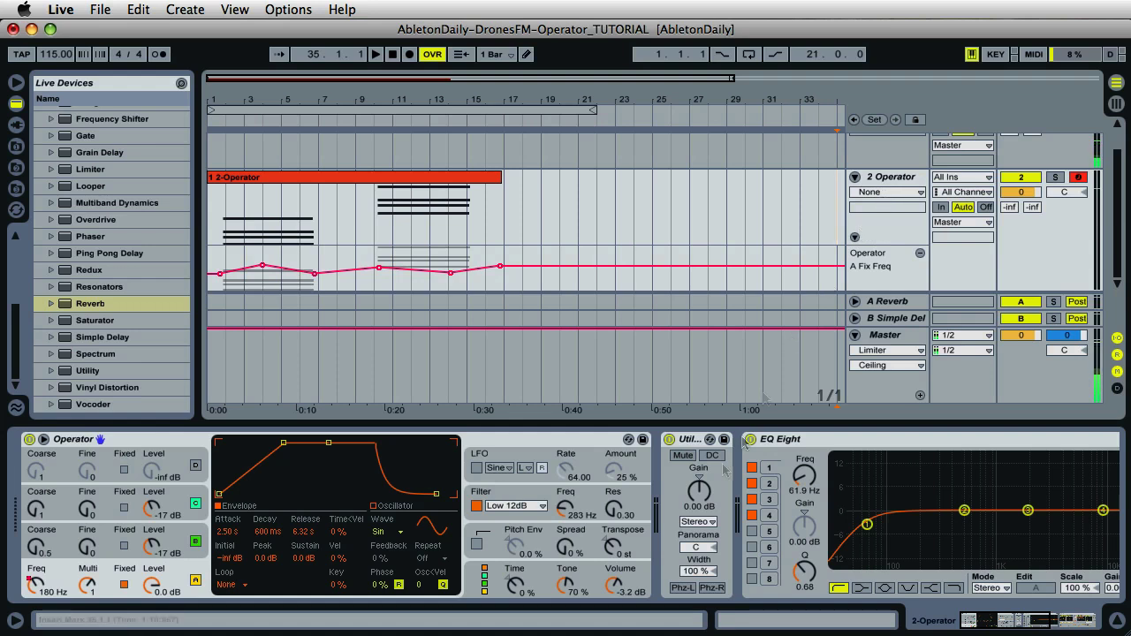
pyautogui.click(698, 493)
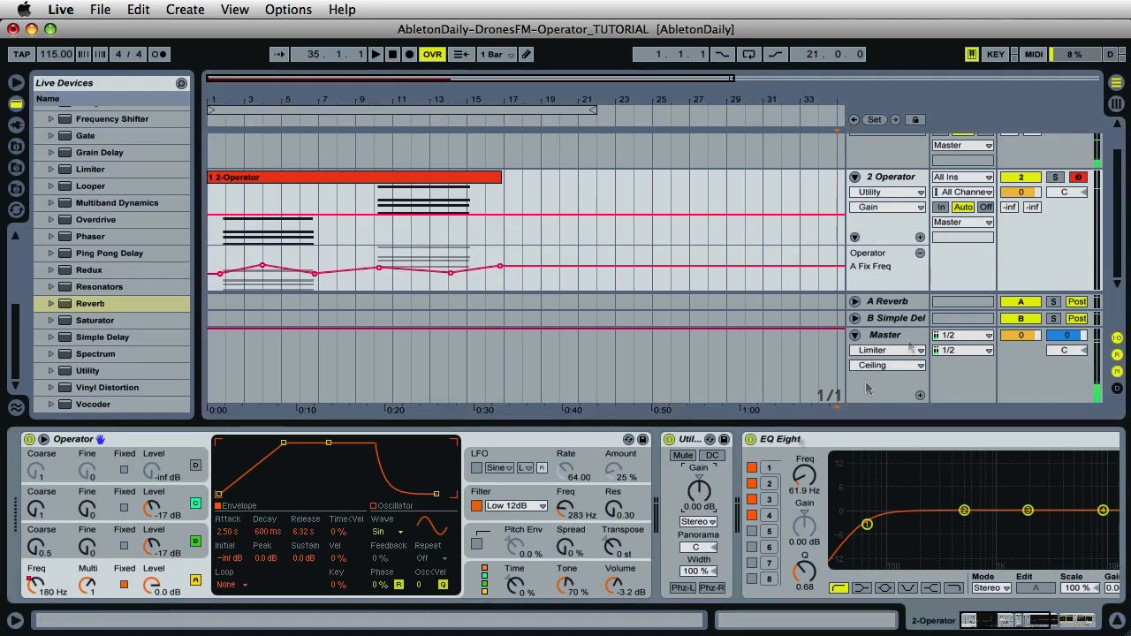
pyautogui.click(919, 240)
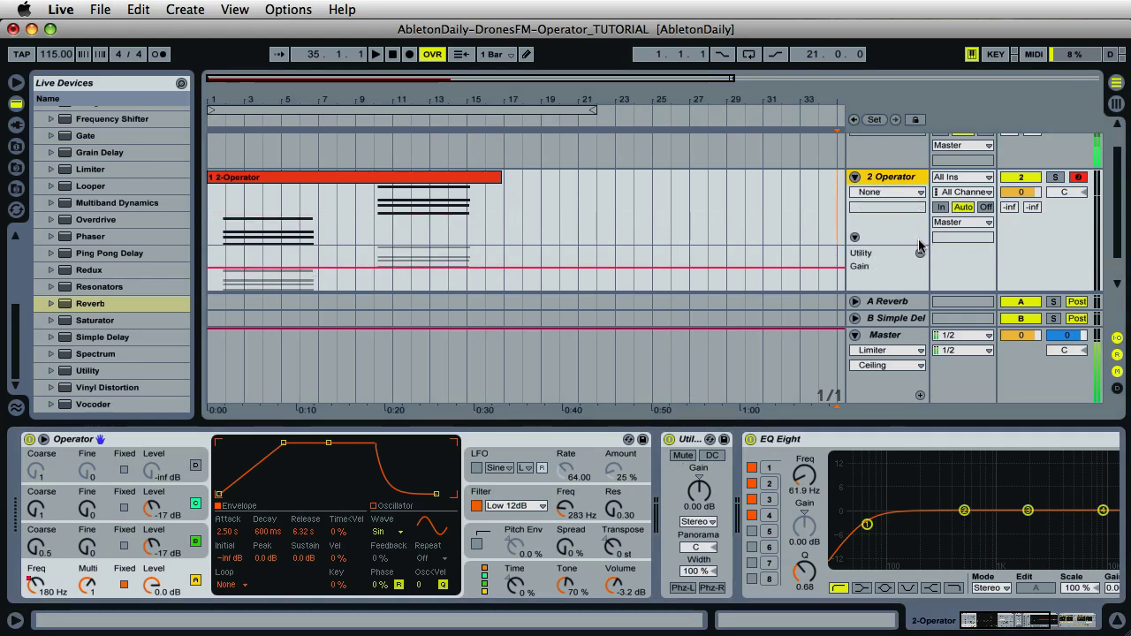
pyautogui.click(919, 249)
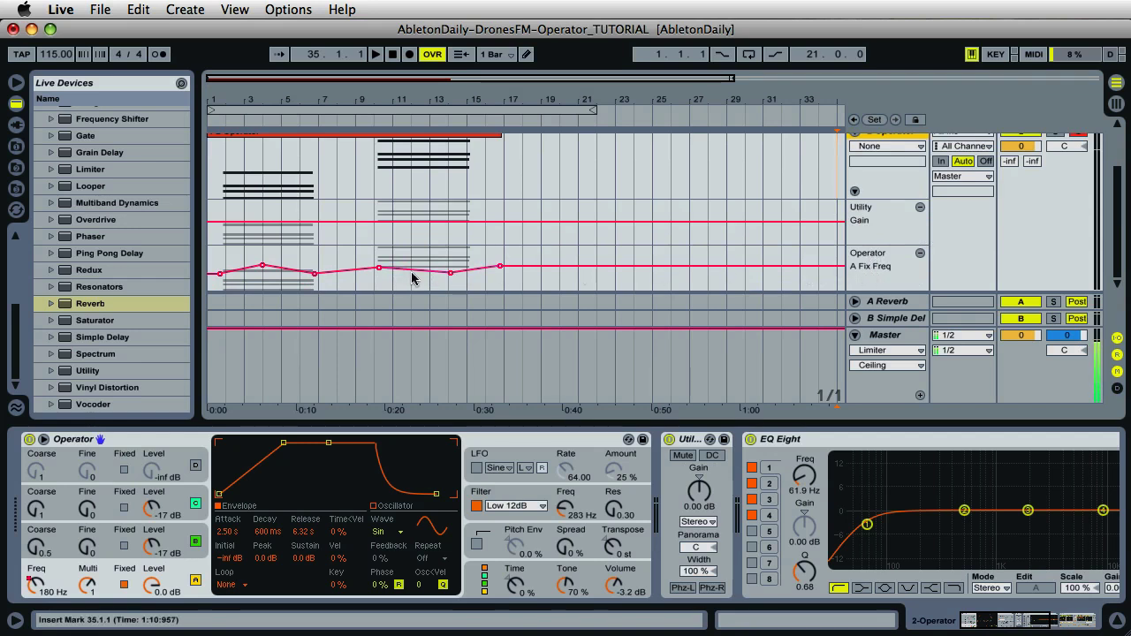
# Draw a Utility Gain fade-in starting at about -34 dB and peaking near -2 dB
pyautogui.click(258, 225)
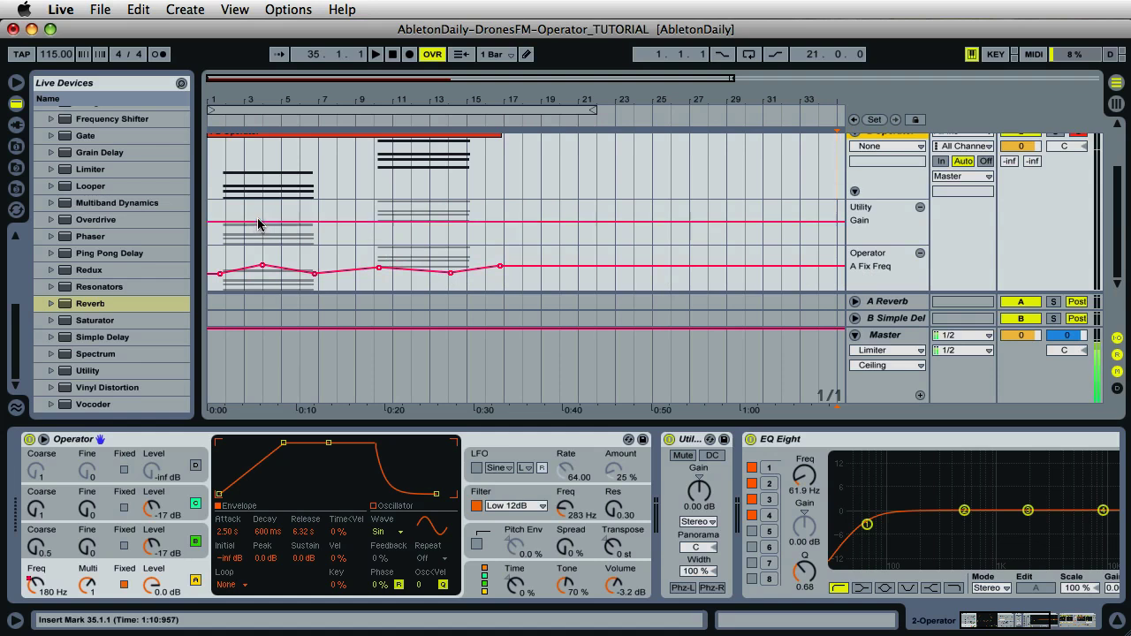
pyautogui.click(258, 222)
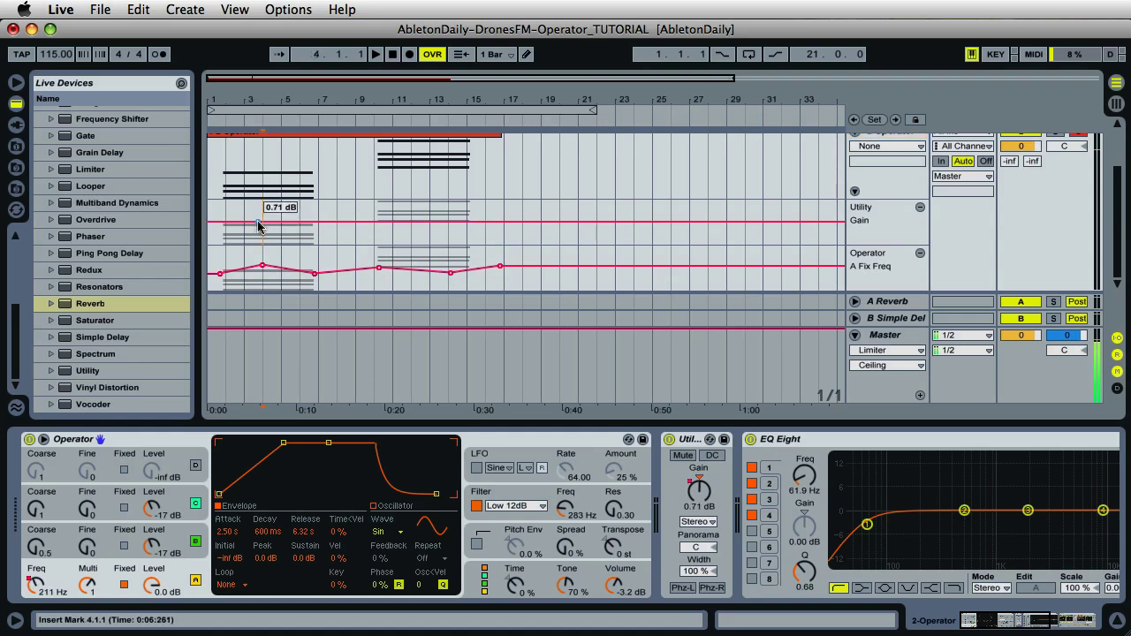
pyautogui.click(223, 222)
pyautogui.moveTo(223, 226); pyautogui.dragTo(277, 226)
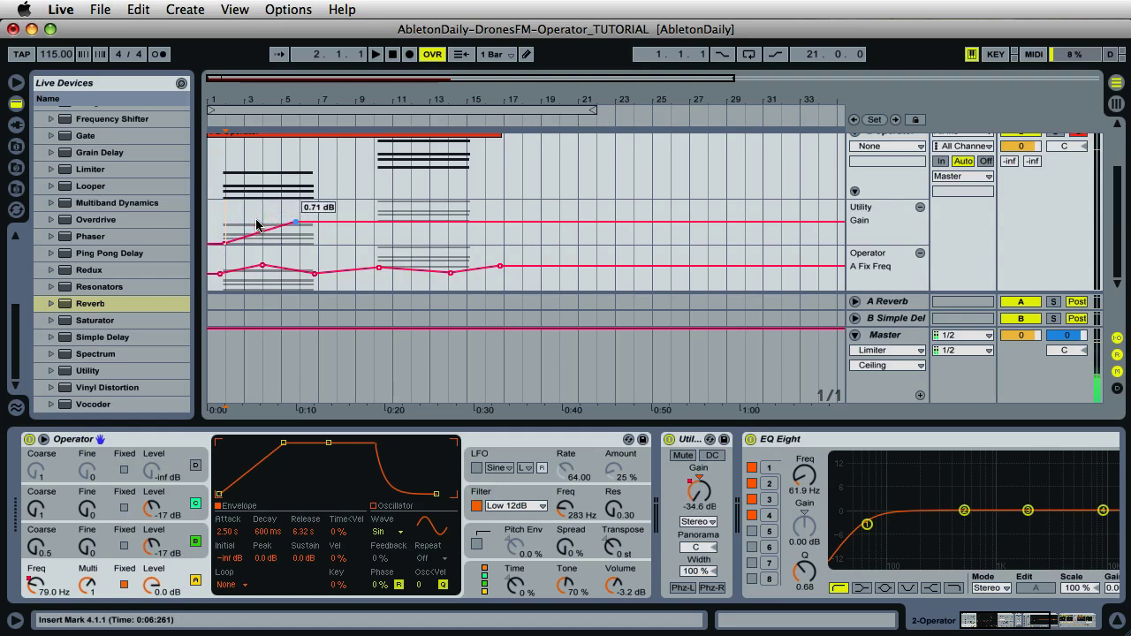
pyautogui.moveTo(256, 226); pyautogui.dragTo(244, 227)
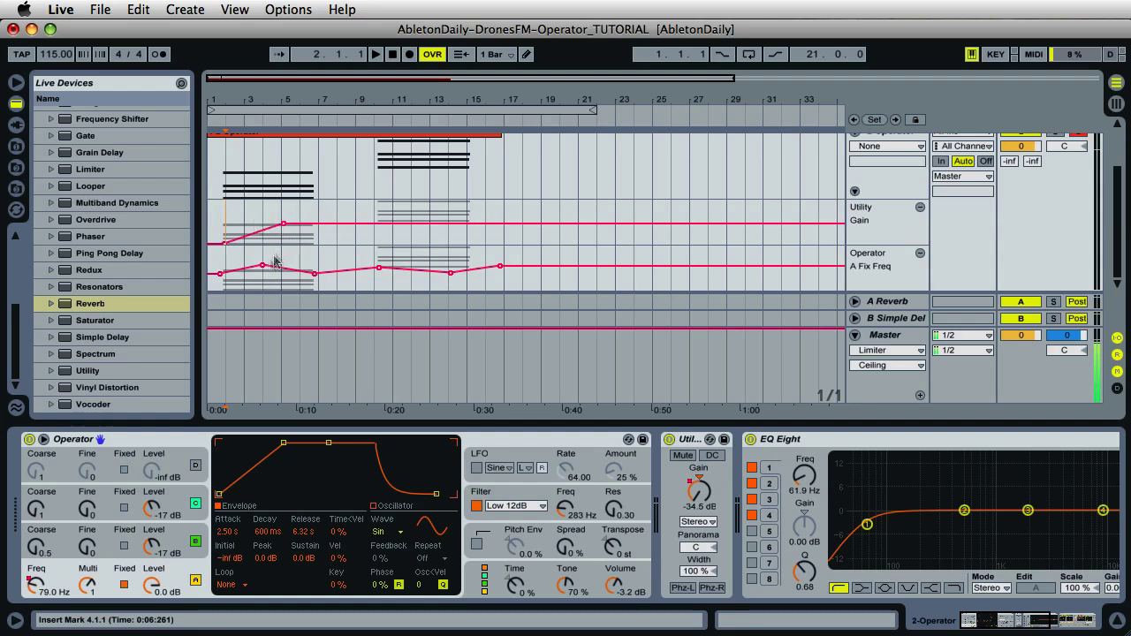
# Shift three Fix Freq breakpoints, including the 185 Hz one, slightly earlier
pyautogui.moveTo(263, 265); pyautogui.dragTo(310, 277)
pyautogui.moveTo(379, 273); pyautogui.dragTo(363, 273)
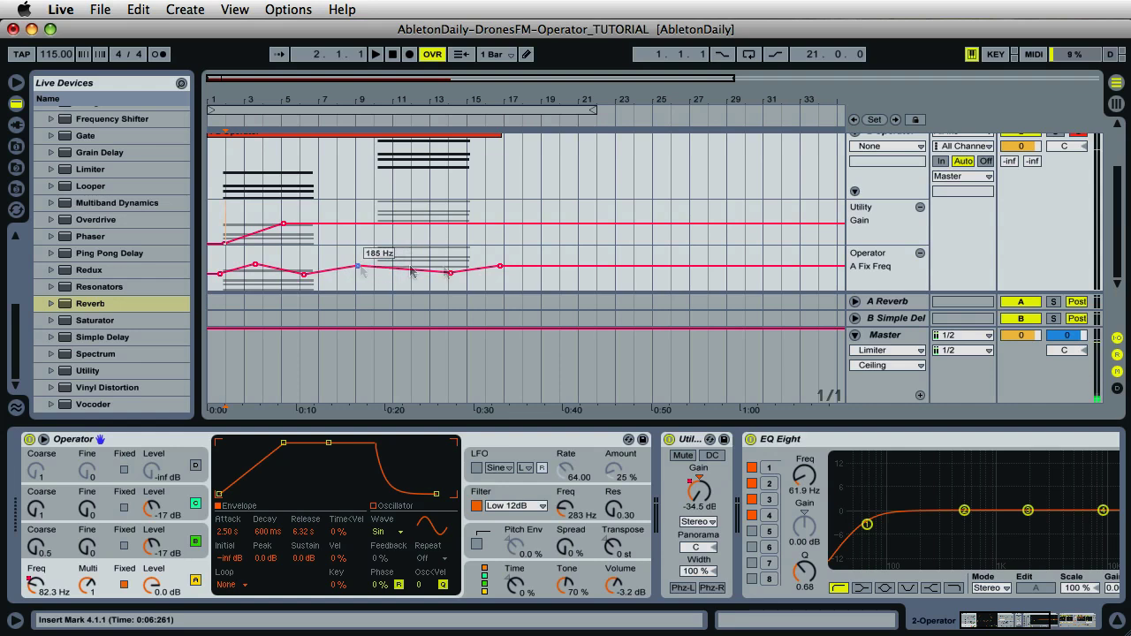
pyautogui.moveTo(450, 273); pyautogui.dragTo(485, 264)
# Start playback and raise Operator's output volume to 1.2 dB while the drone plays
pyautogui.press('space')
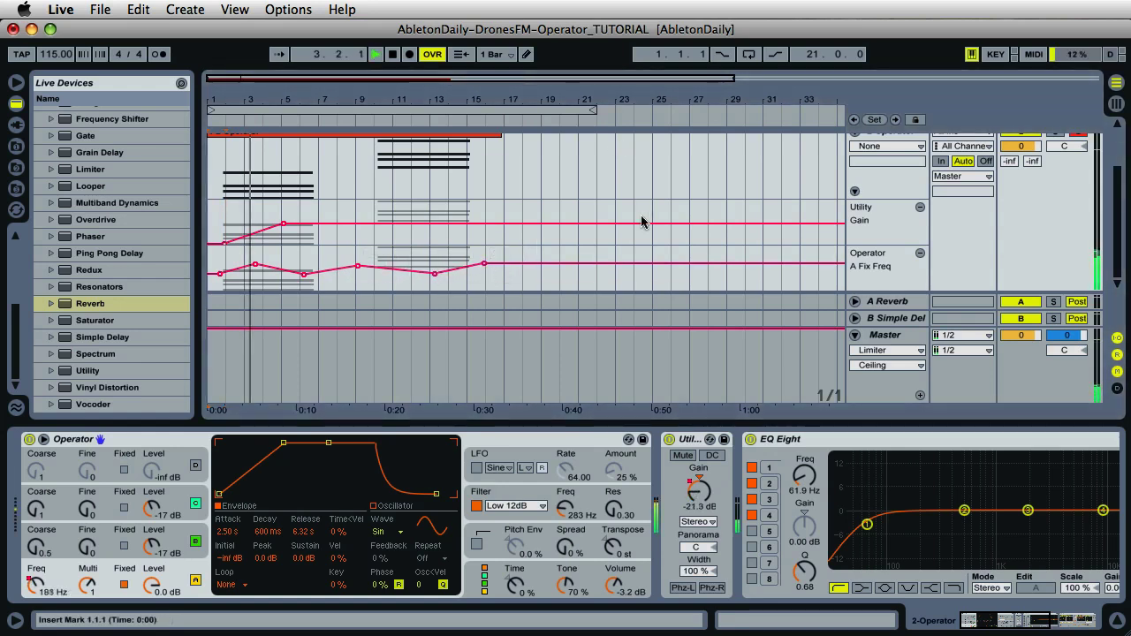
pyautogui.click(616, 588)
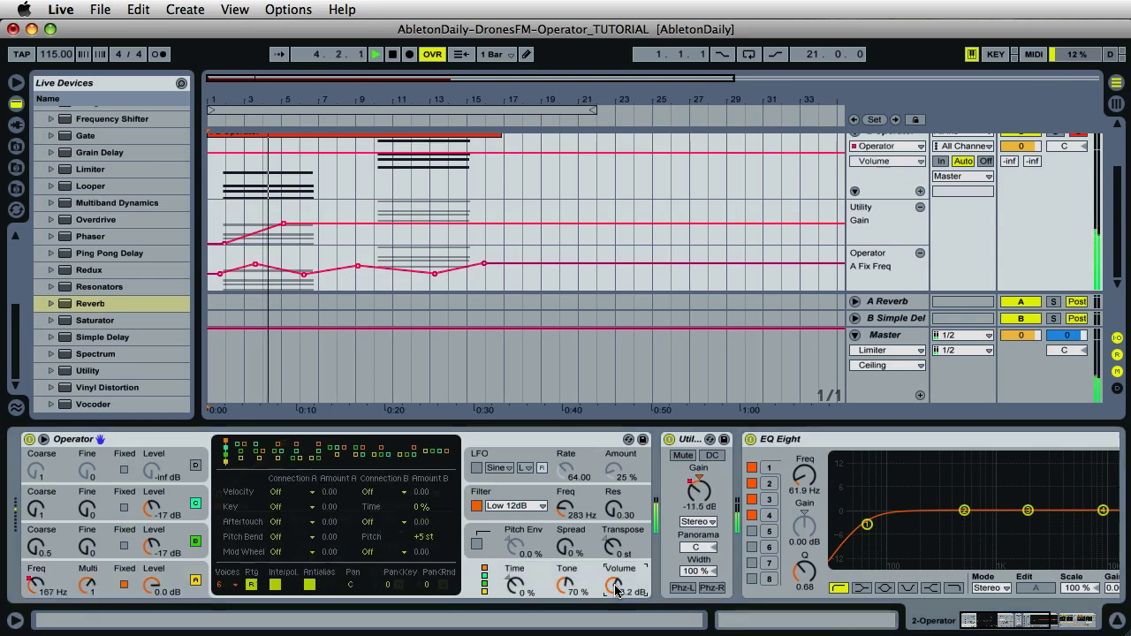
pyautogui.moveTo(616, 590); pyautogui.dragTo(616, 570)
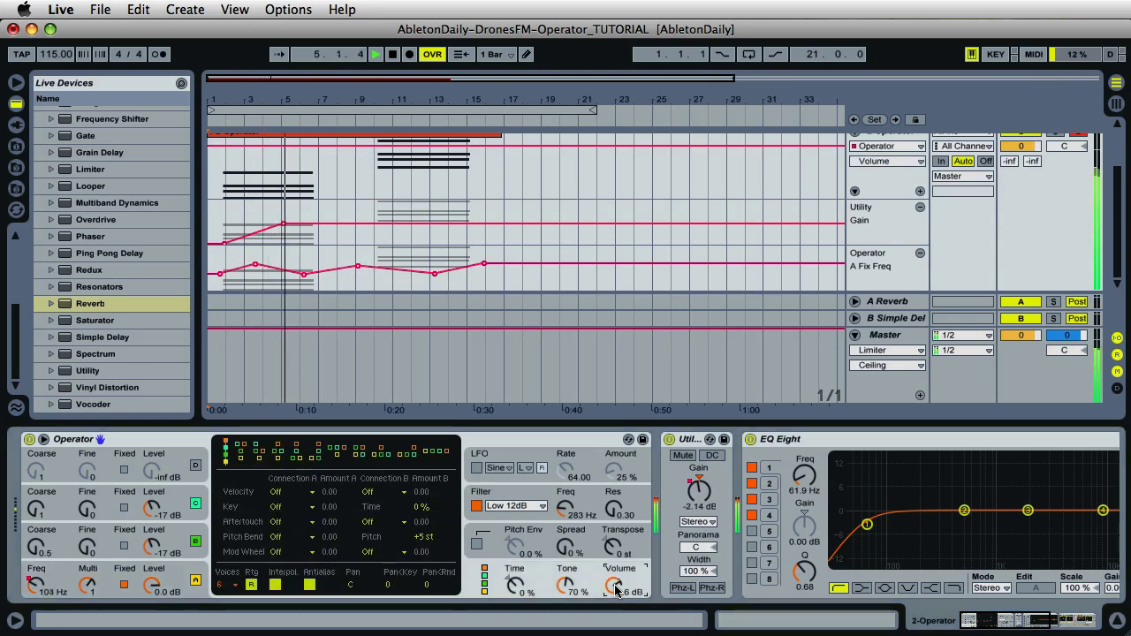
pyautogui.scroll(-5, 616, 588)
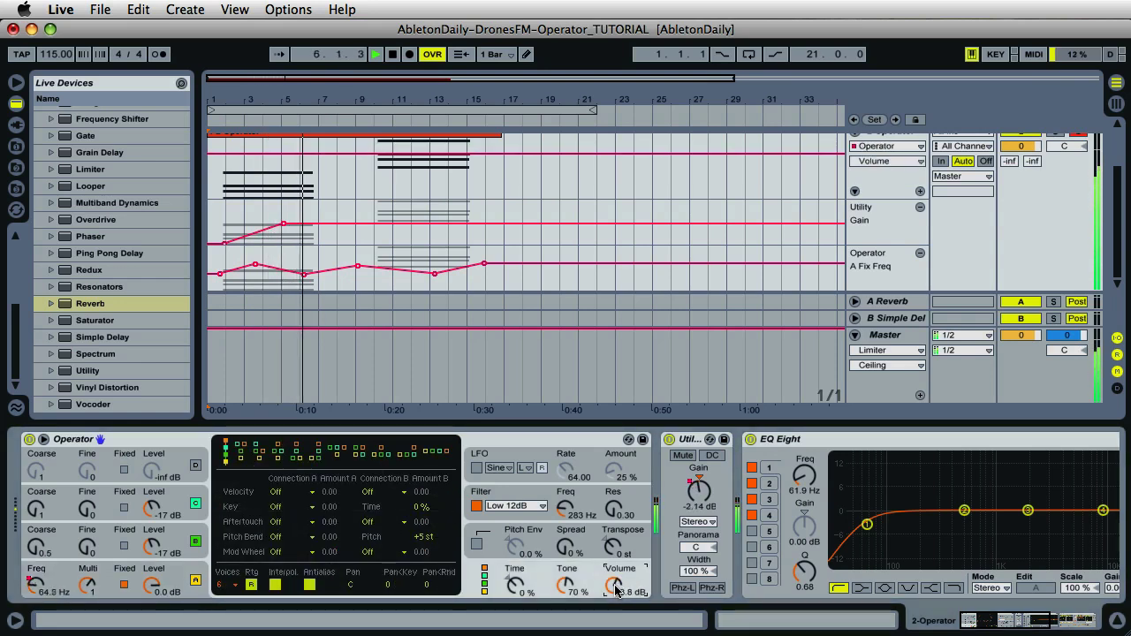
pyautogui.scroll(-3, 616, 587)
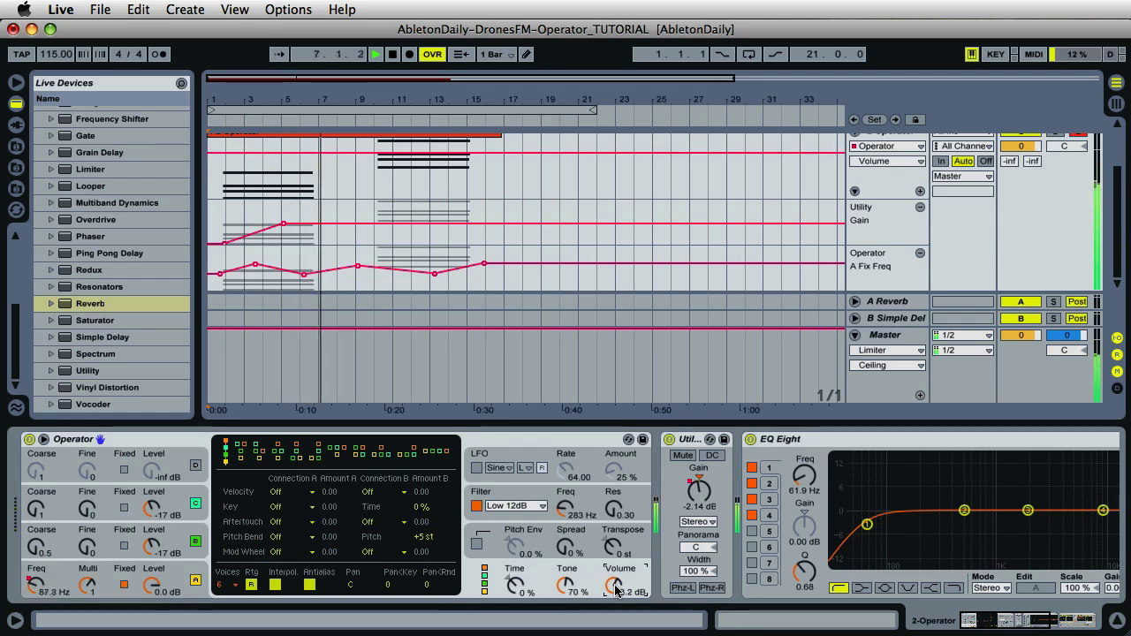
pyautogui.scroll(3, 616, 588)
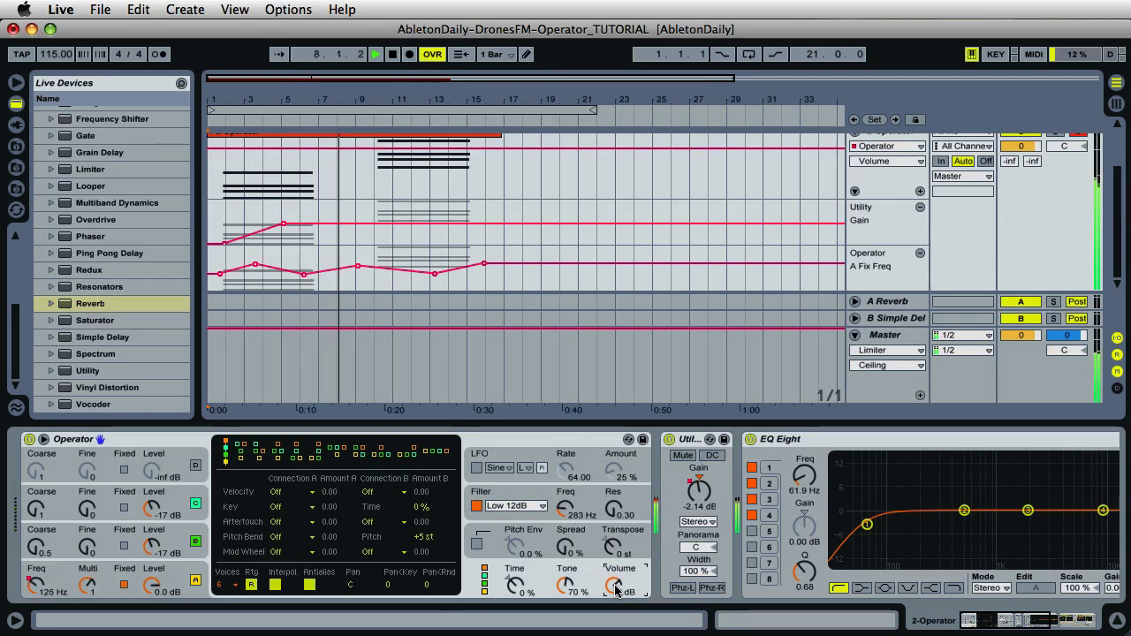
pyautogui.scroll(2, 616, 587)
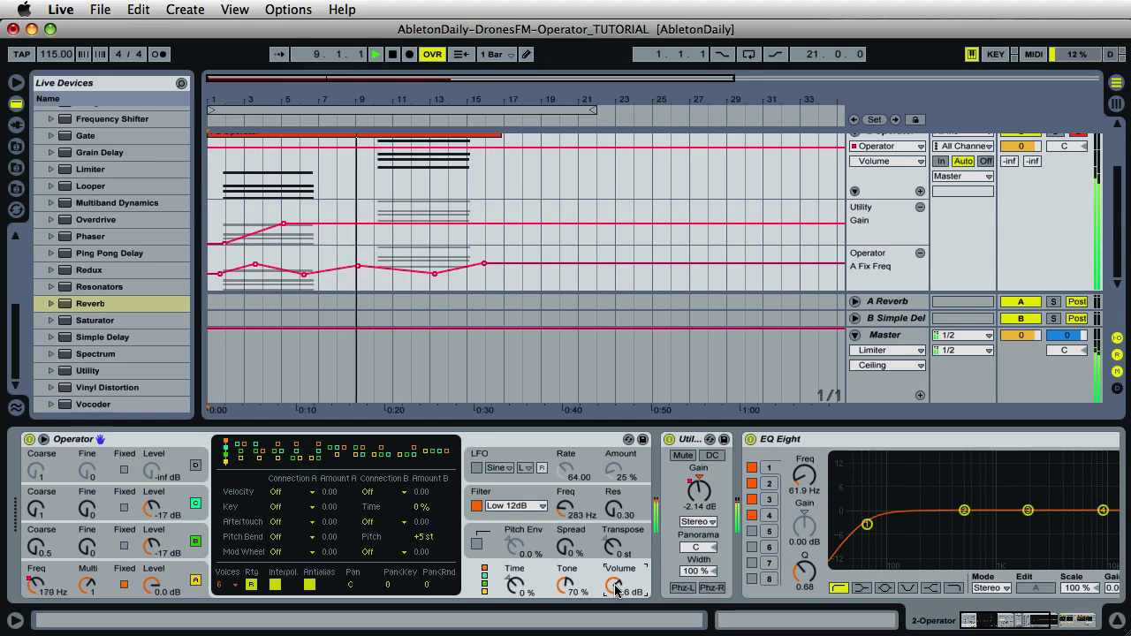
pyautogui.scroll(3, 616, 588)
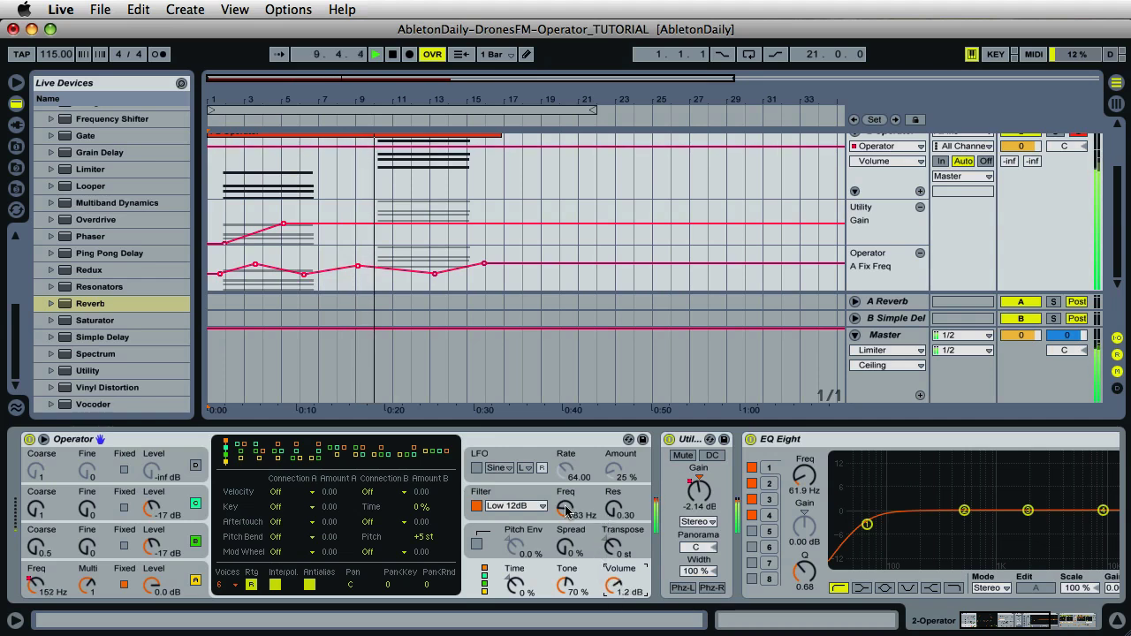
# Try different Operator filter cutoffs, settling on 283 Hz
pyautogui.click(567, 512)
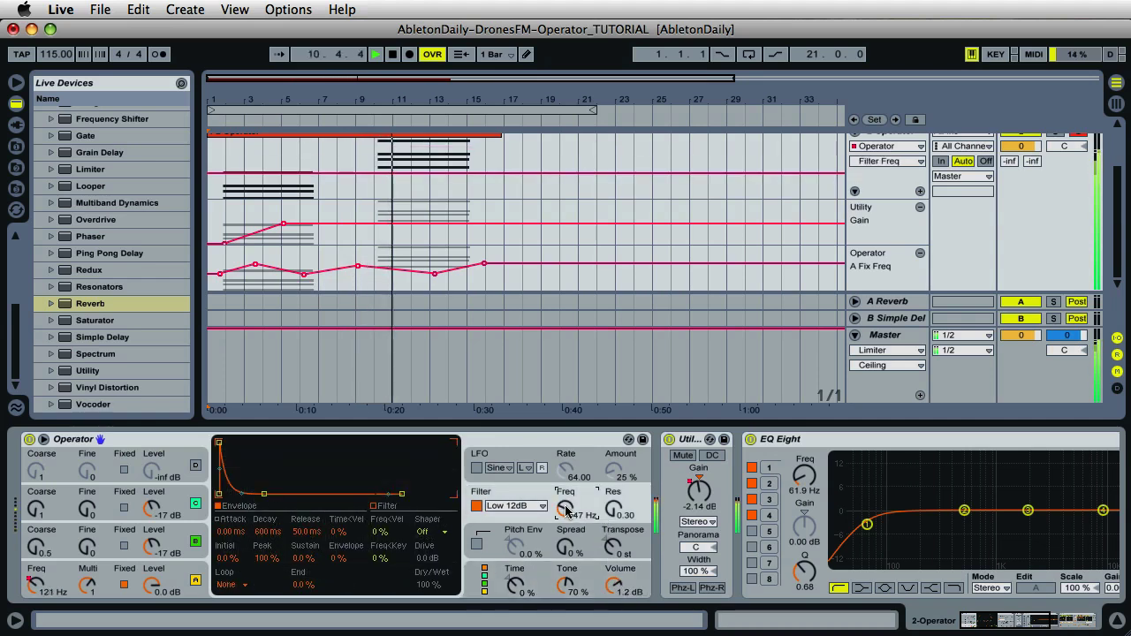
pyautogui.scroll(-4, 567, 512)
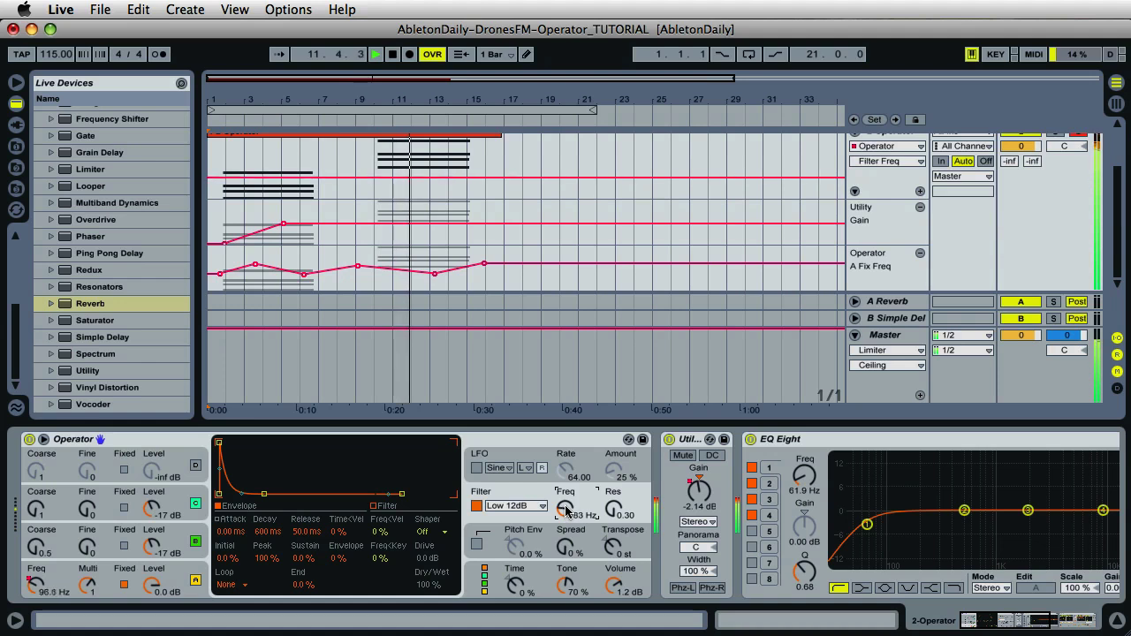
pyautogui.scroll(-4, 567, 512)
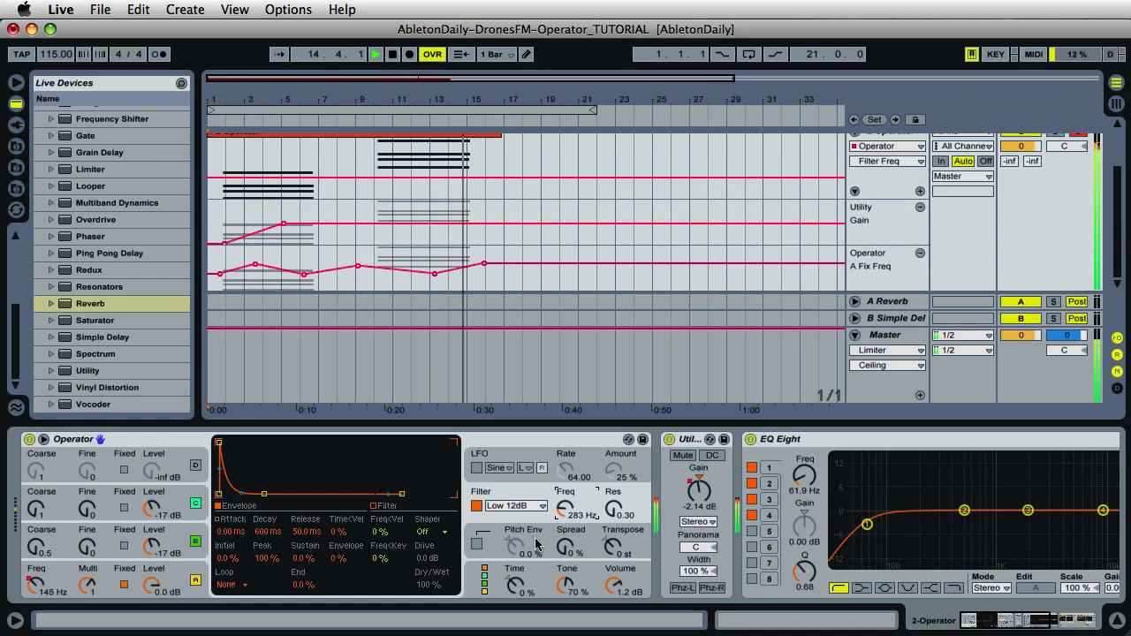
# Stop playback so the song returns to 1.1.1
pyautogui.click(394, 55)
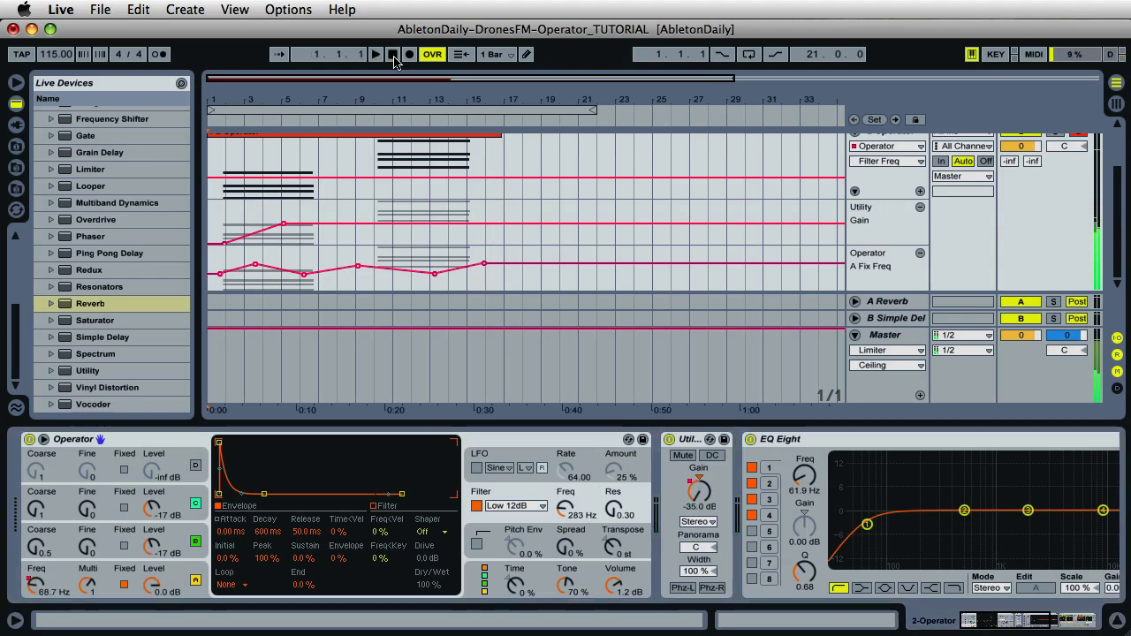